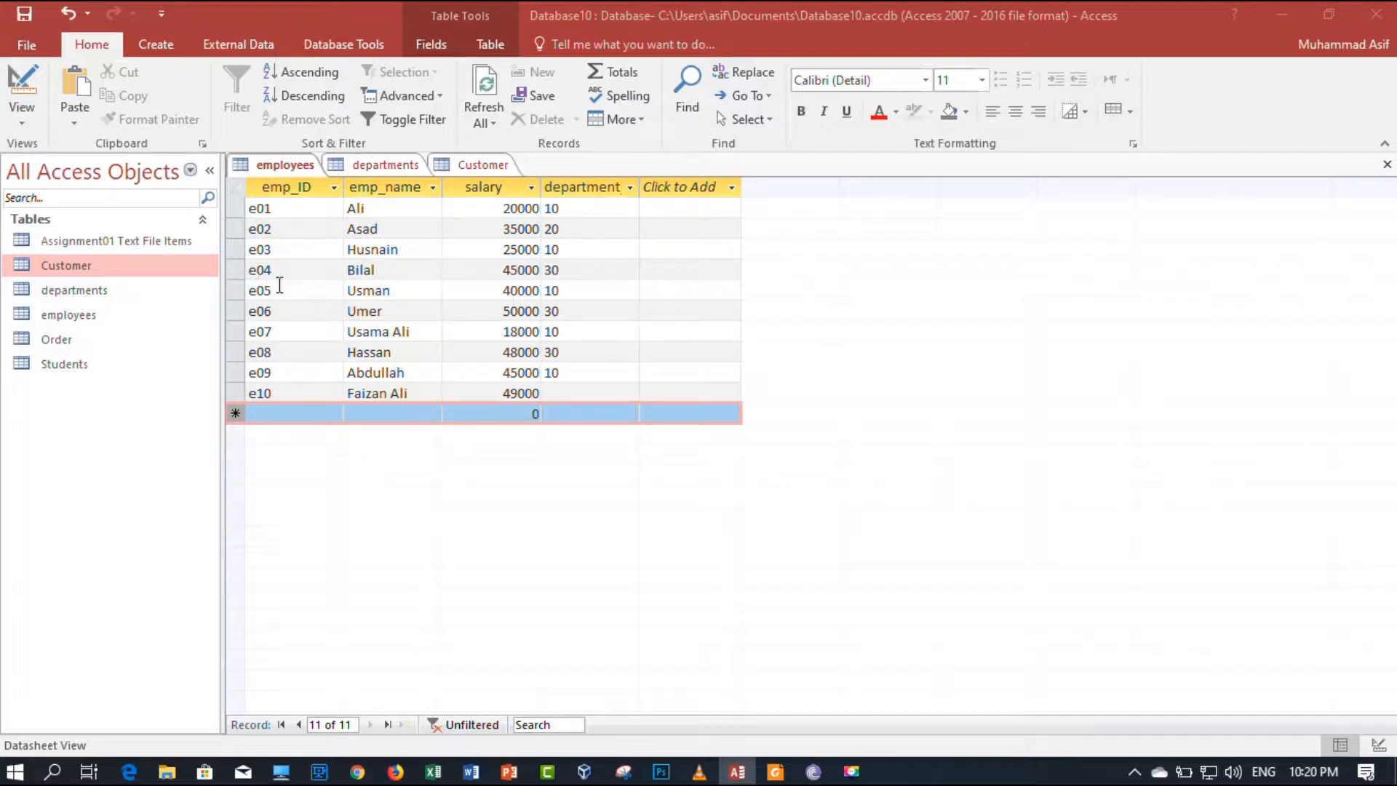
Go to a new blank record in the employees table and save the record.
left_click(360, 272)
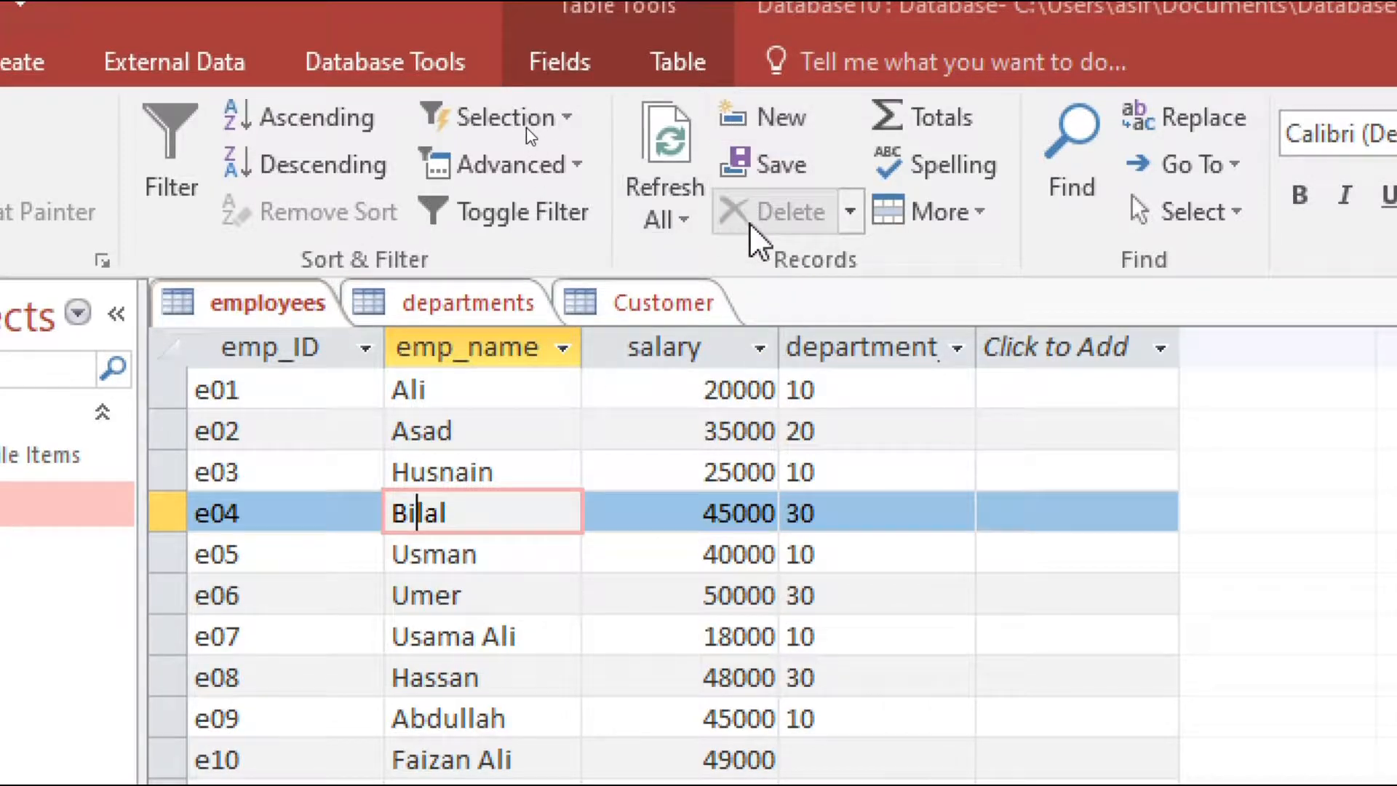
left_click(777, 118)
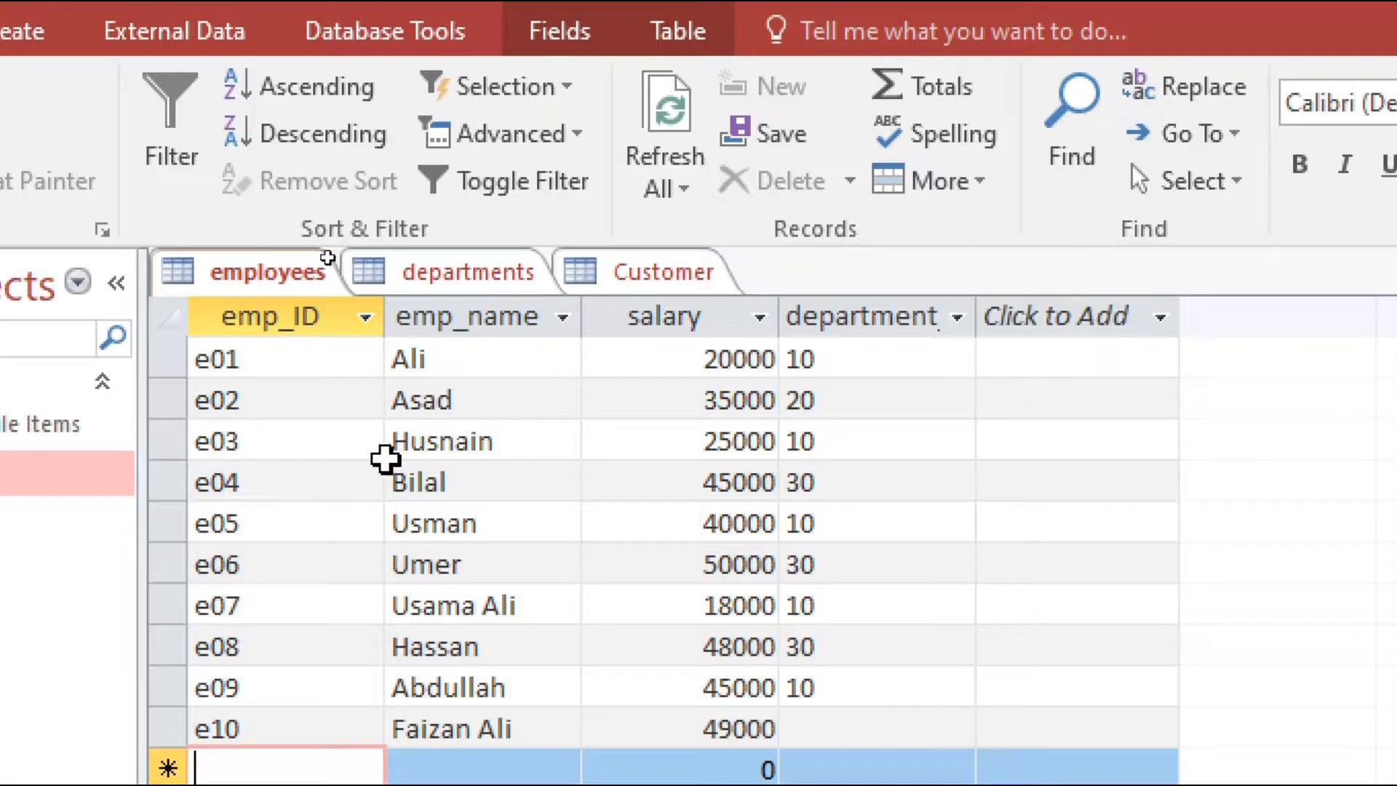
left_click(251, 478)
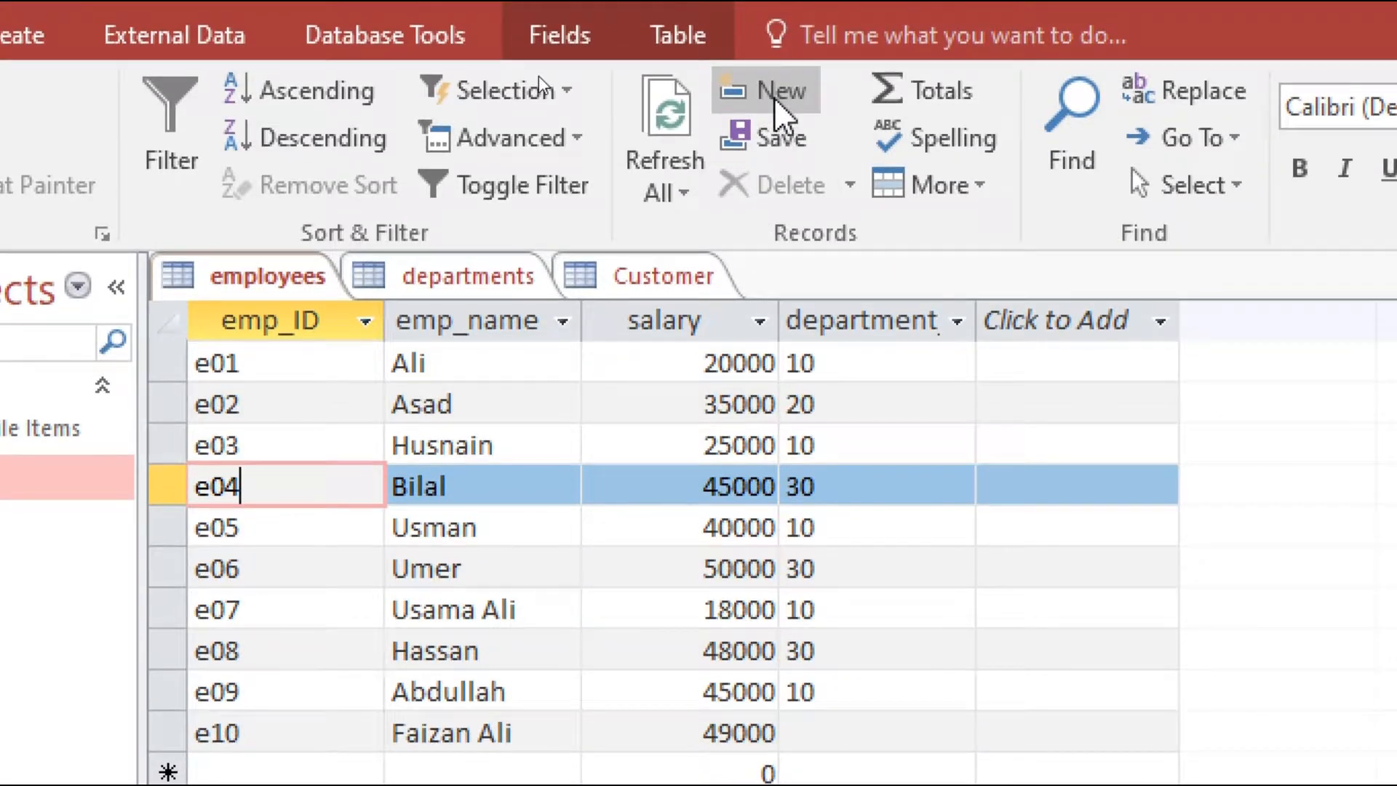
left_click(774, 102)
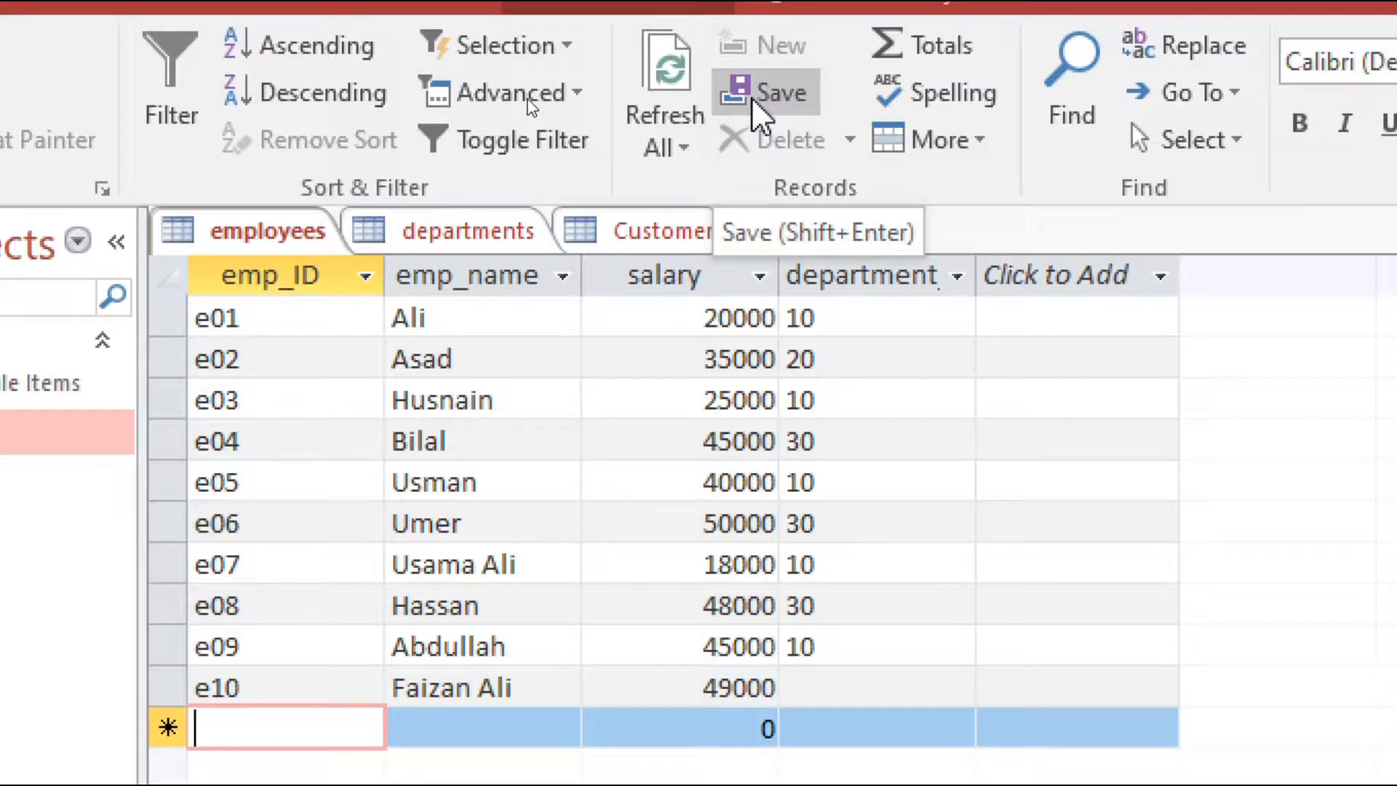
left_click(751, 97)
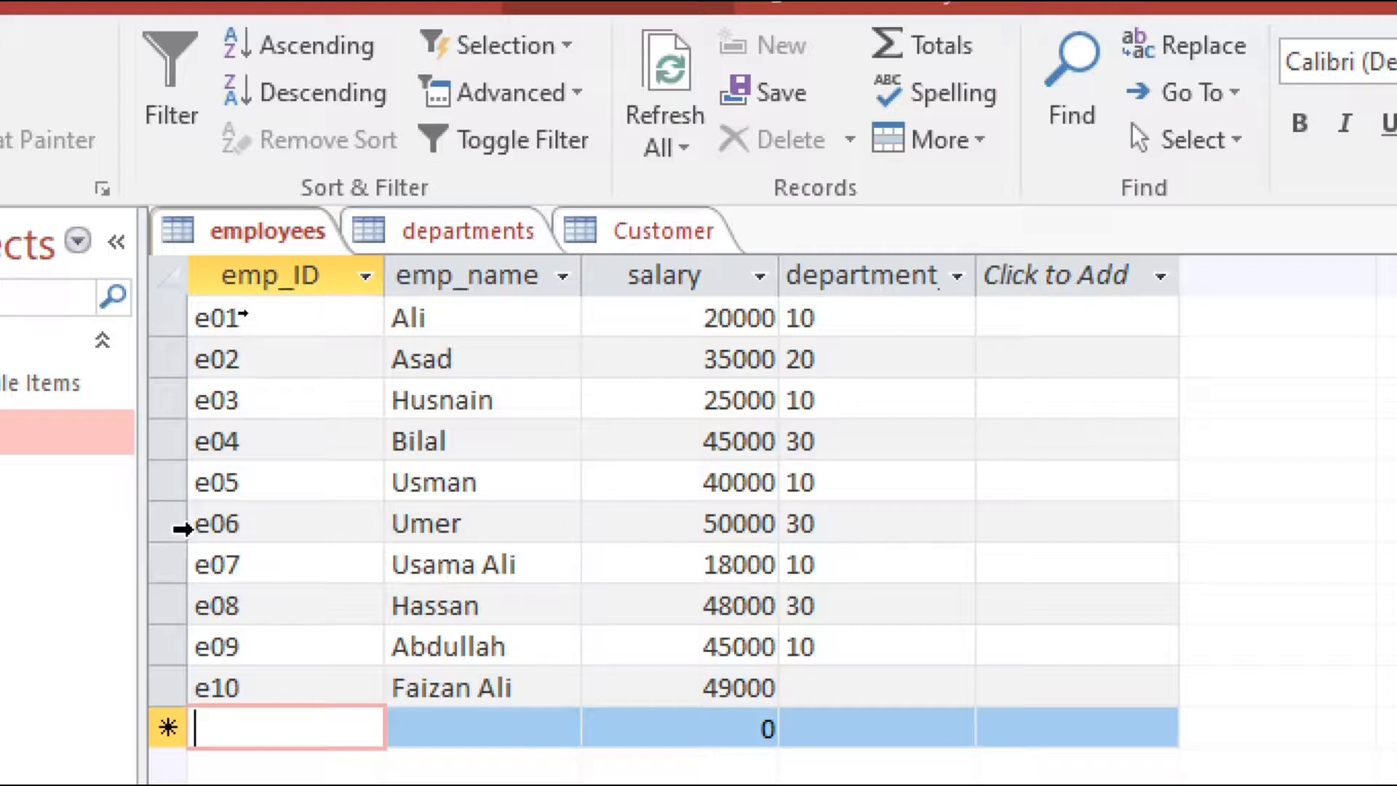
Try to delete the whole e06 record from the employees table, declining the deletion each time.
left_click(174, 522)
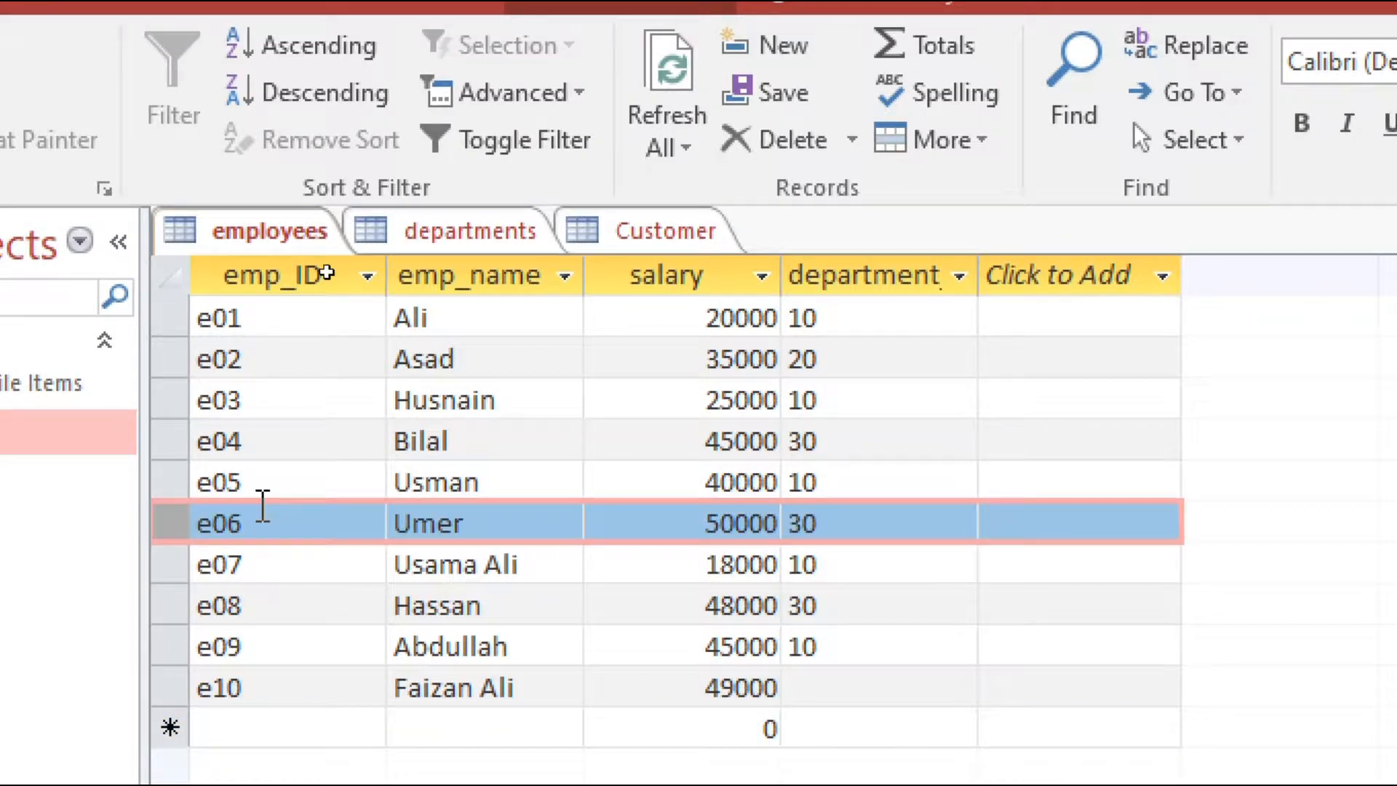
left_click(803, 149)
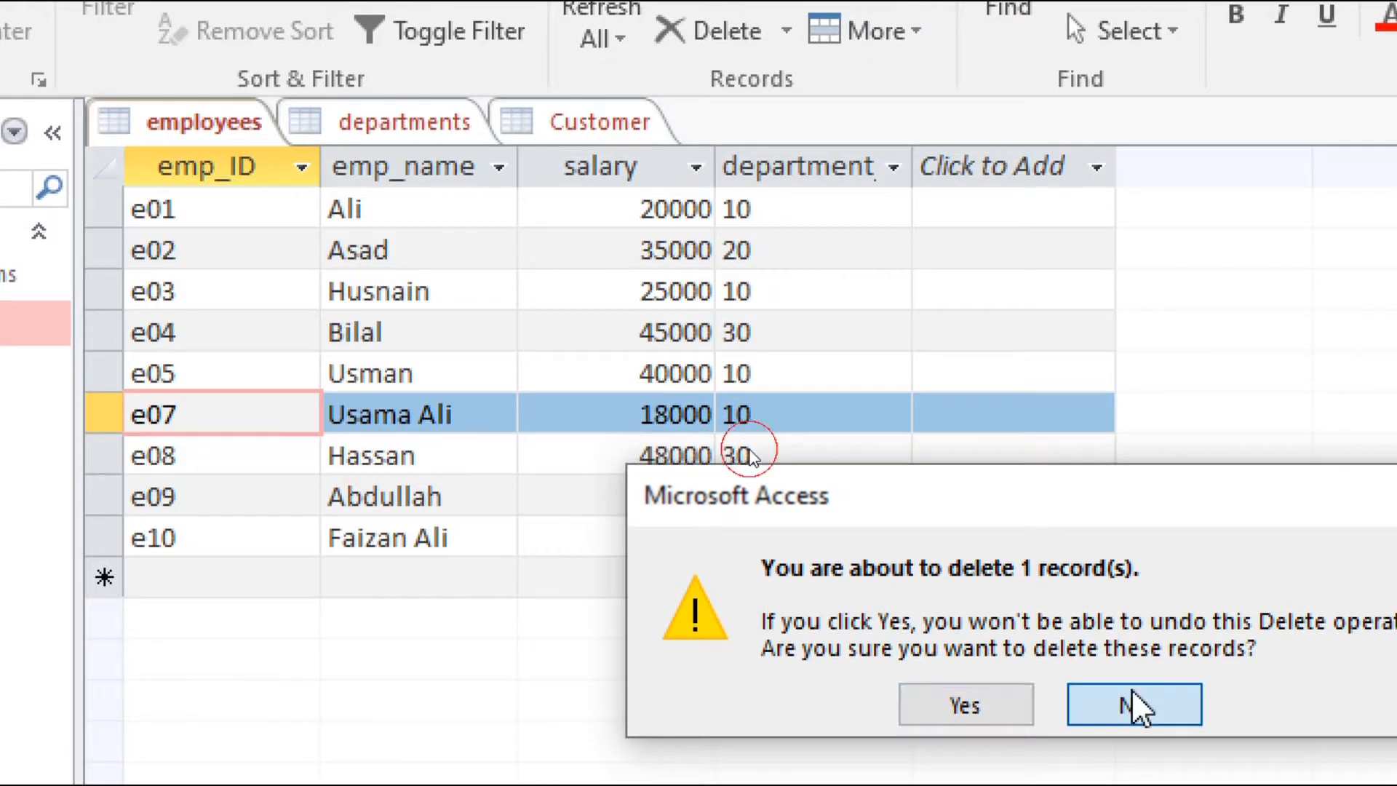
left_click(1135, 742)
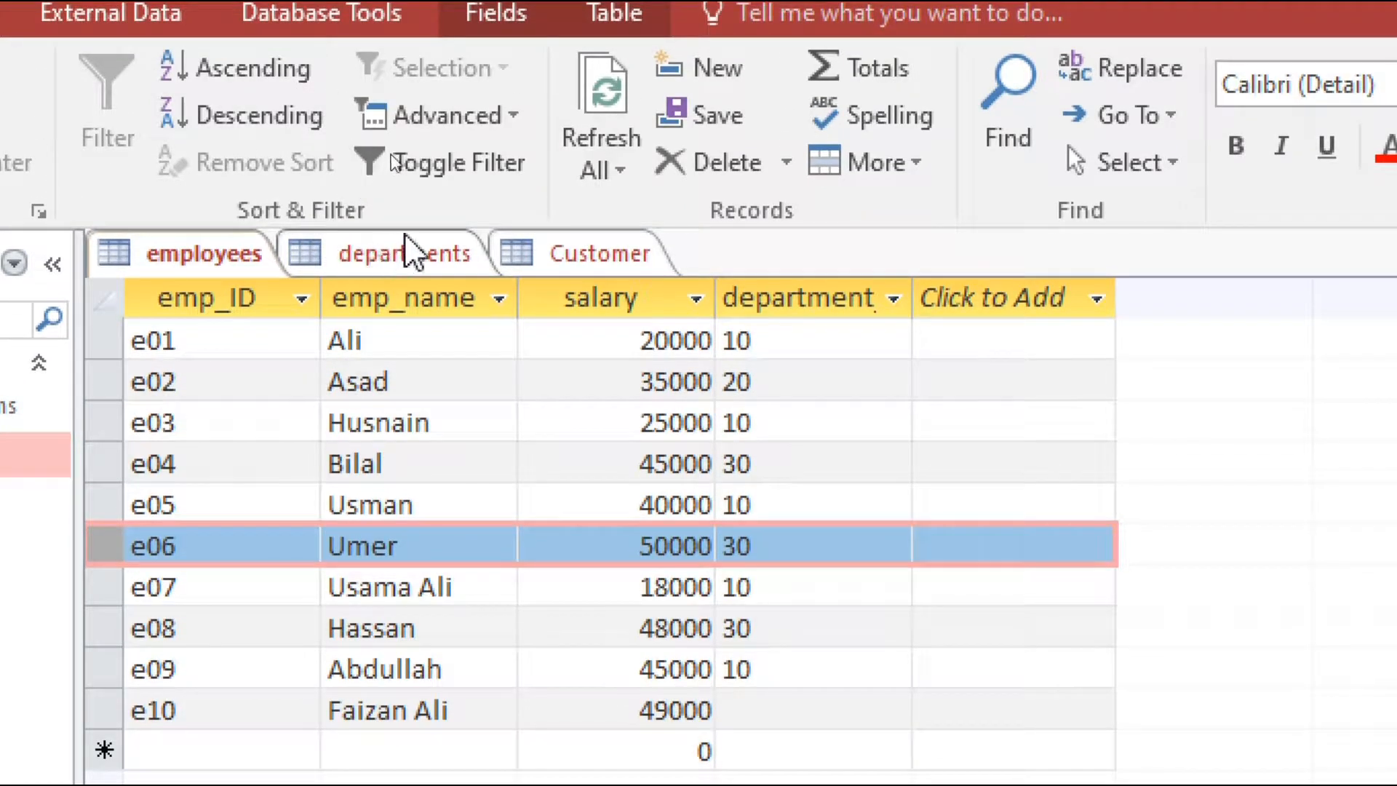
left_click(787, 162)
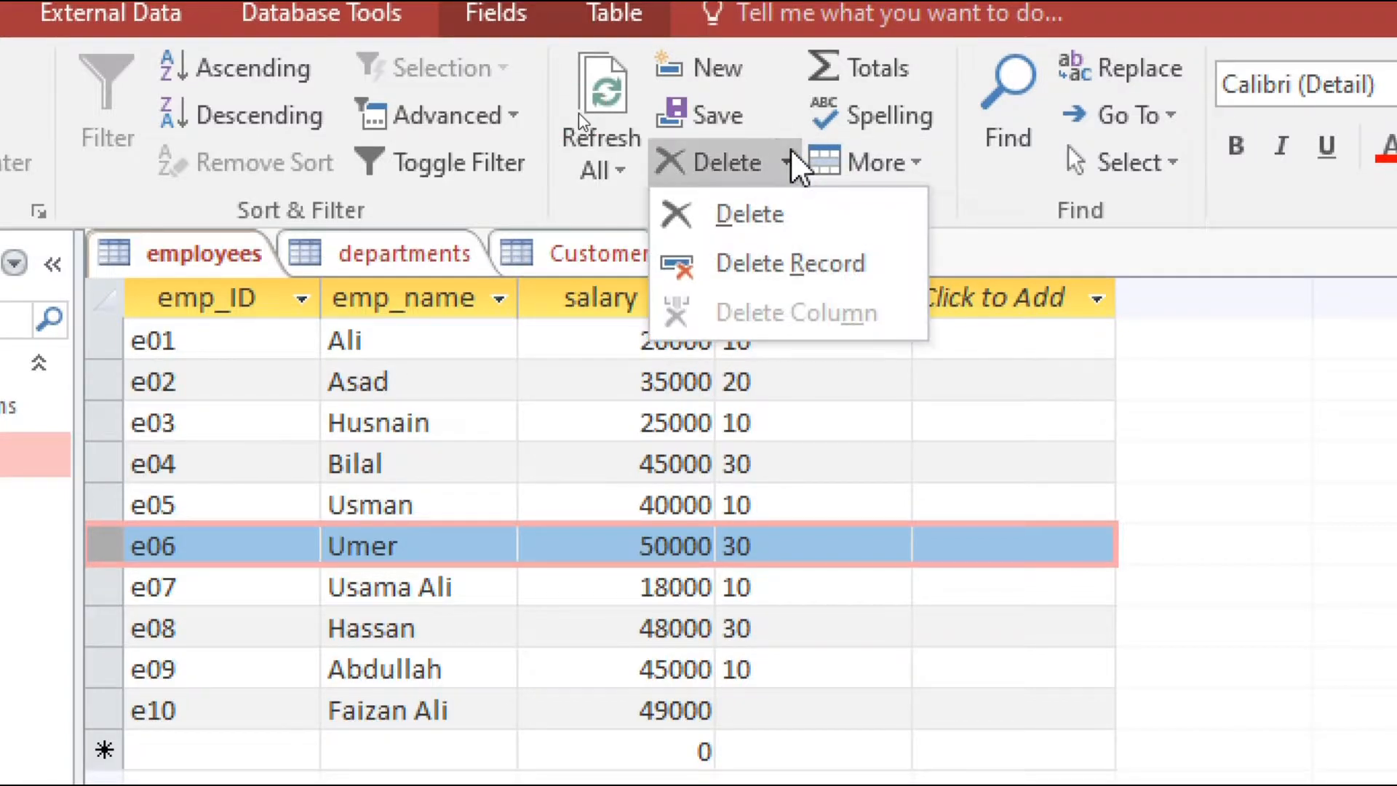
left_click(757, 262)
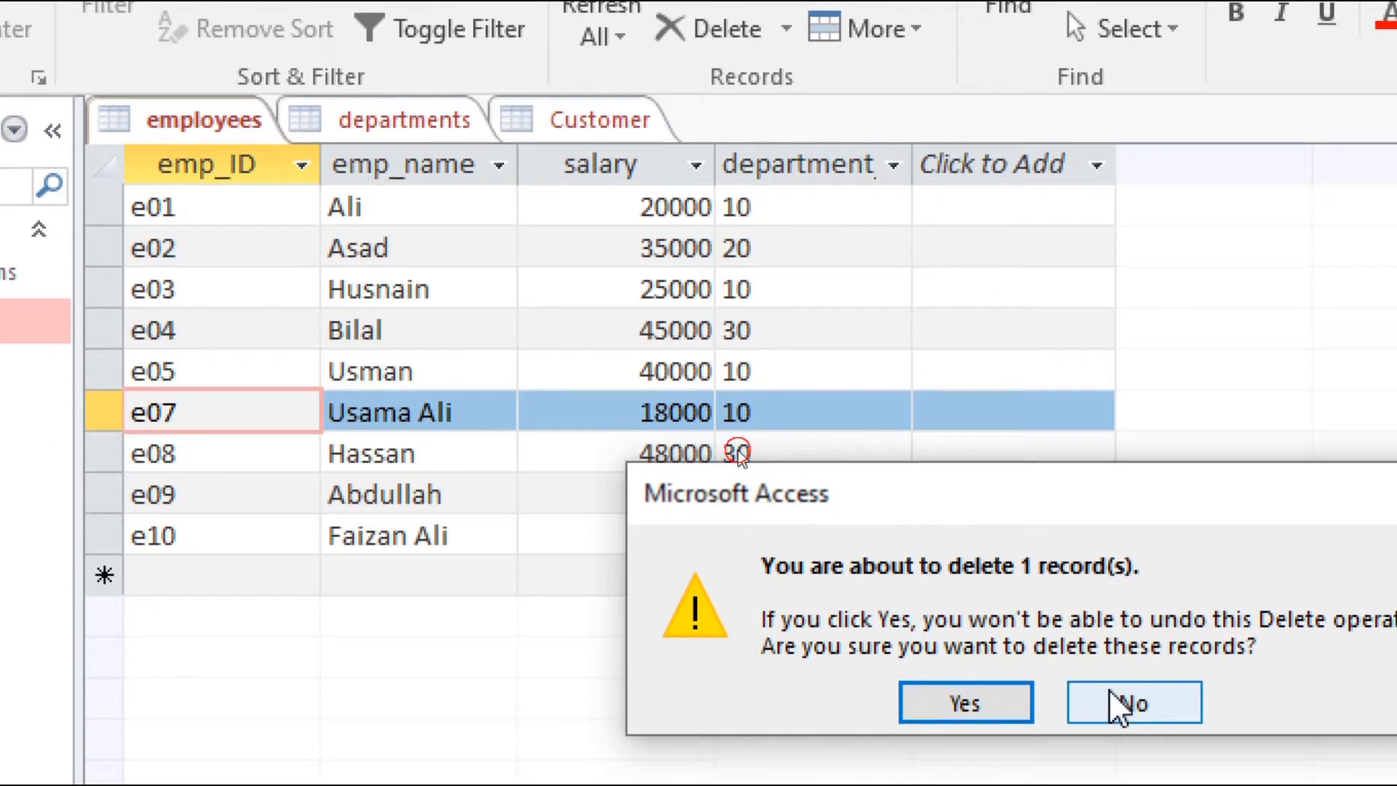
left_click(1124, 704)
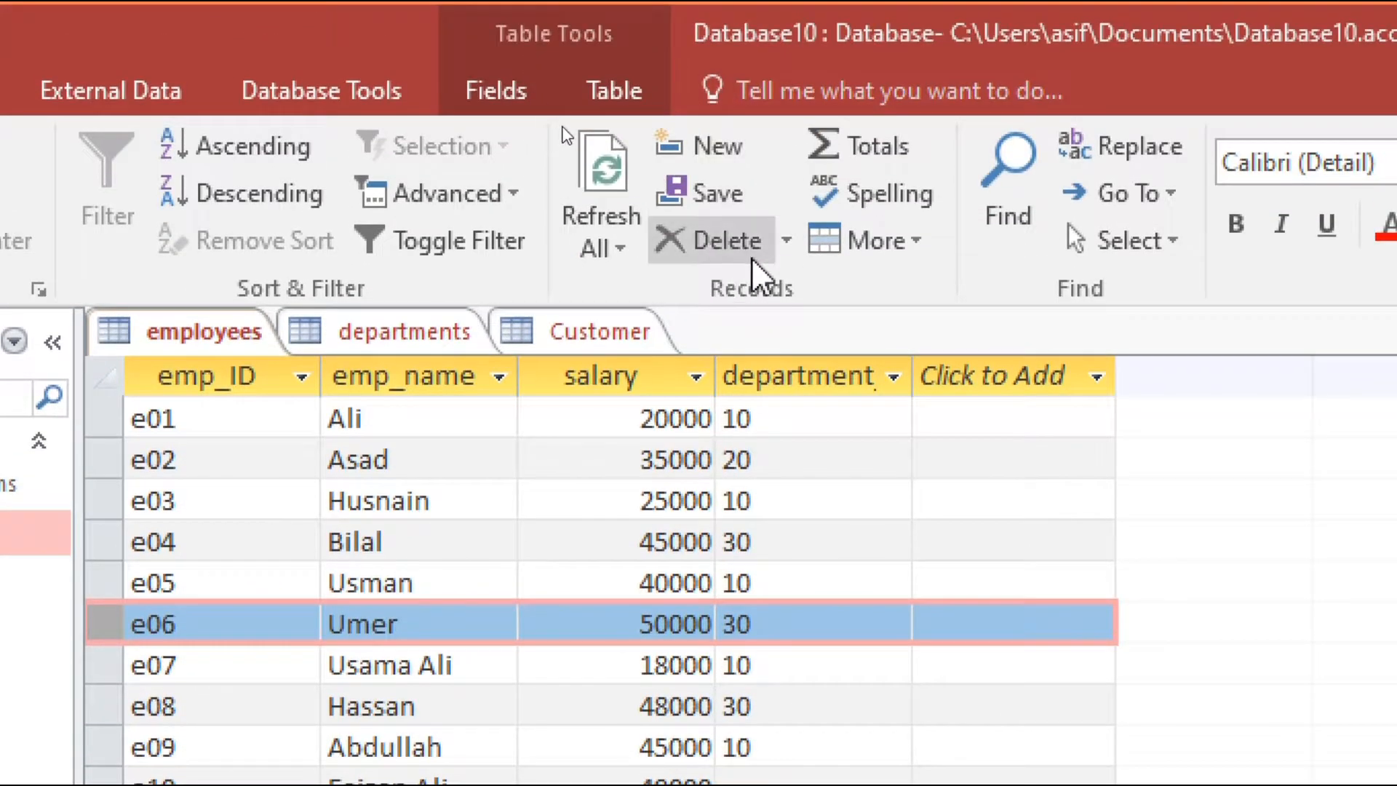
Try to delete the entire salary column from the employees table, declining the permanent deletion.
left_click(785, 240)
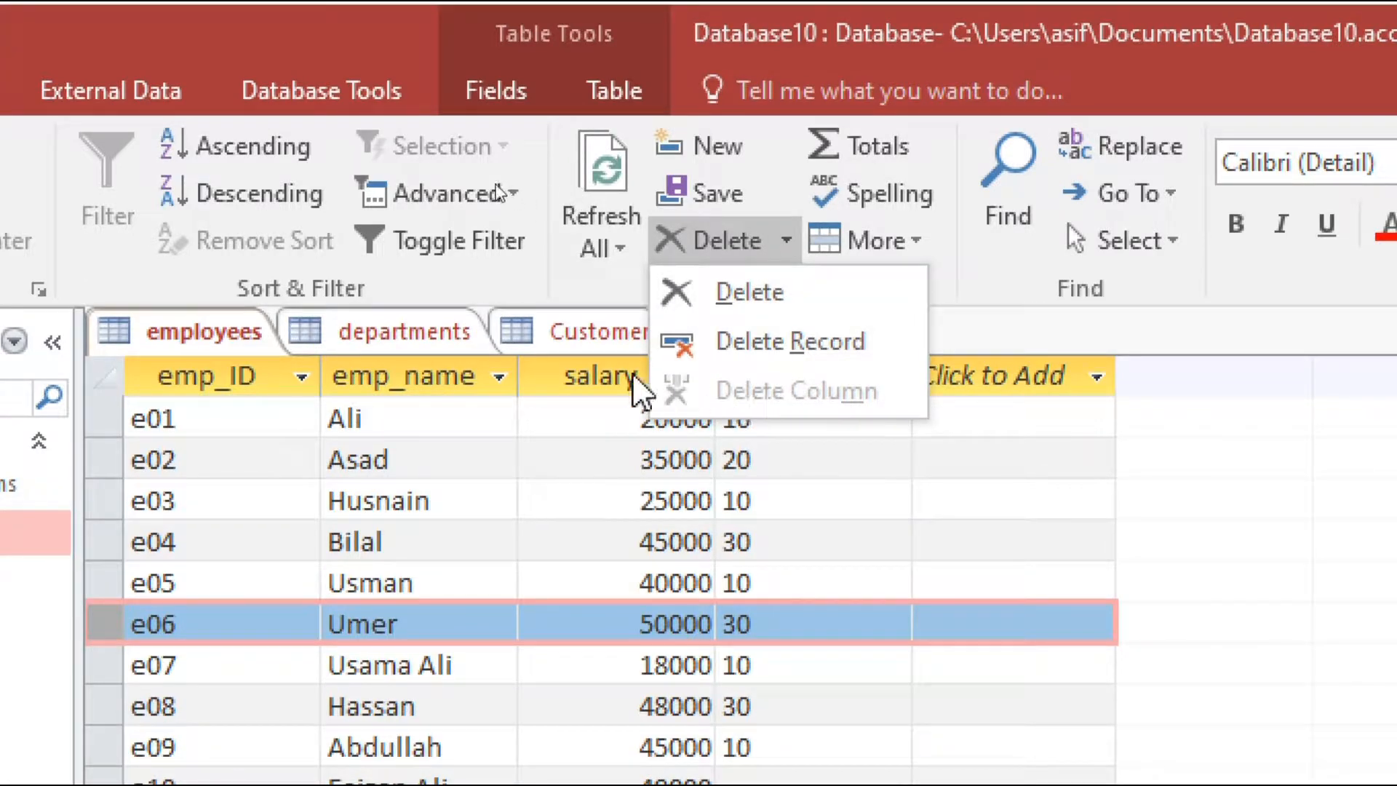
left_click(579, 369)
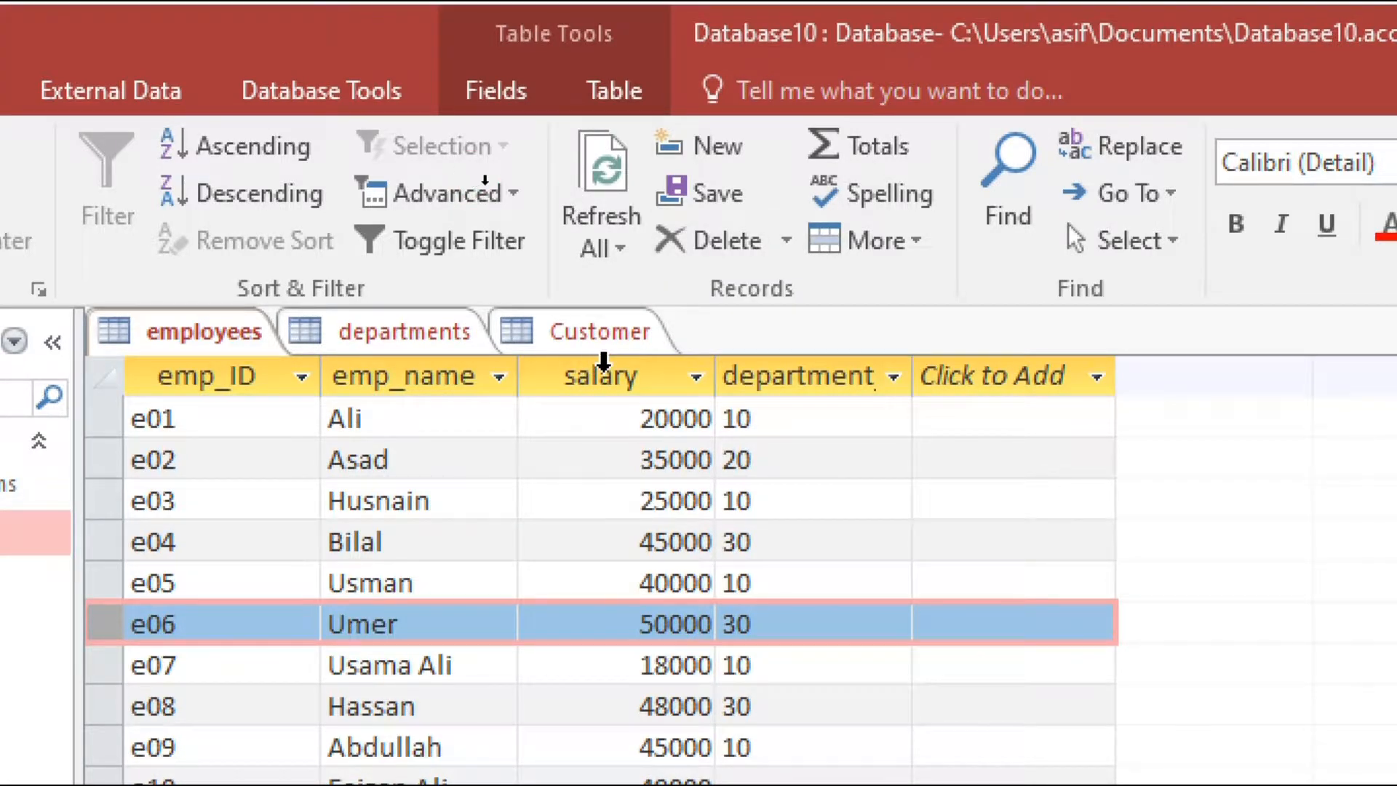
left_click(603, 360)
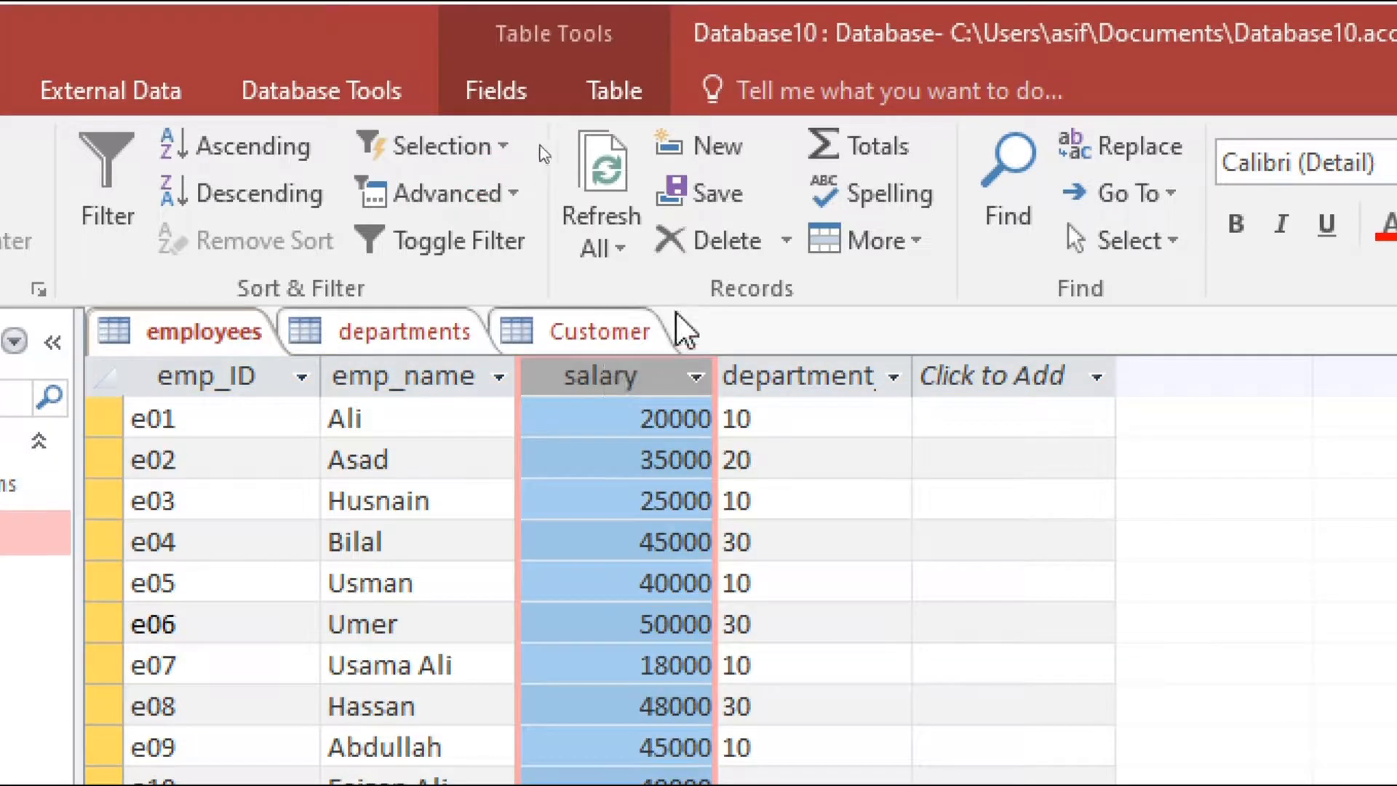
left_click(787, 240)
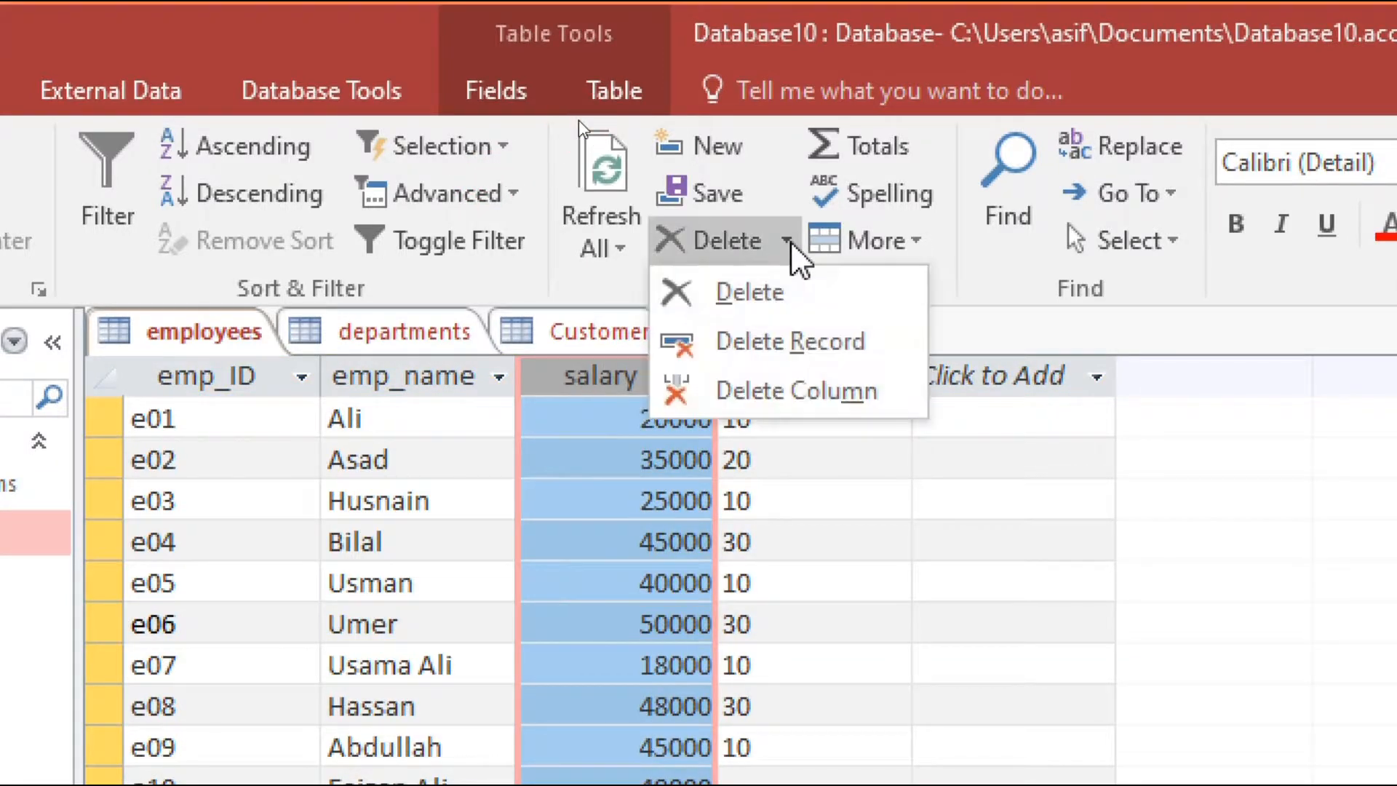
left_click(767, 386)
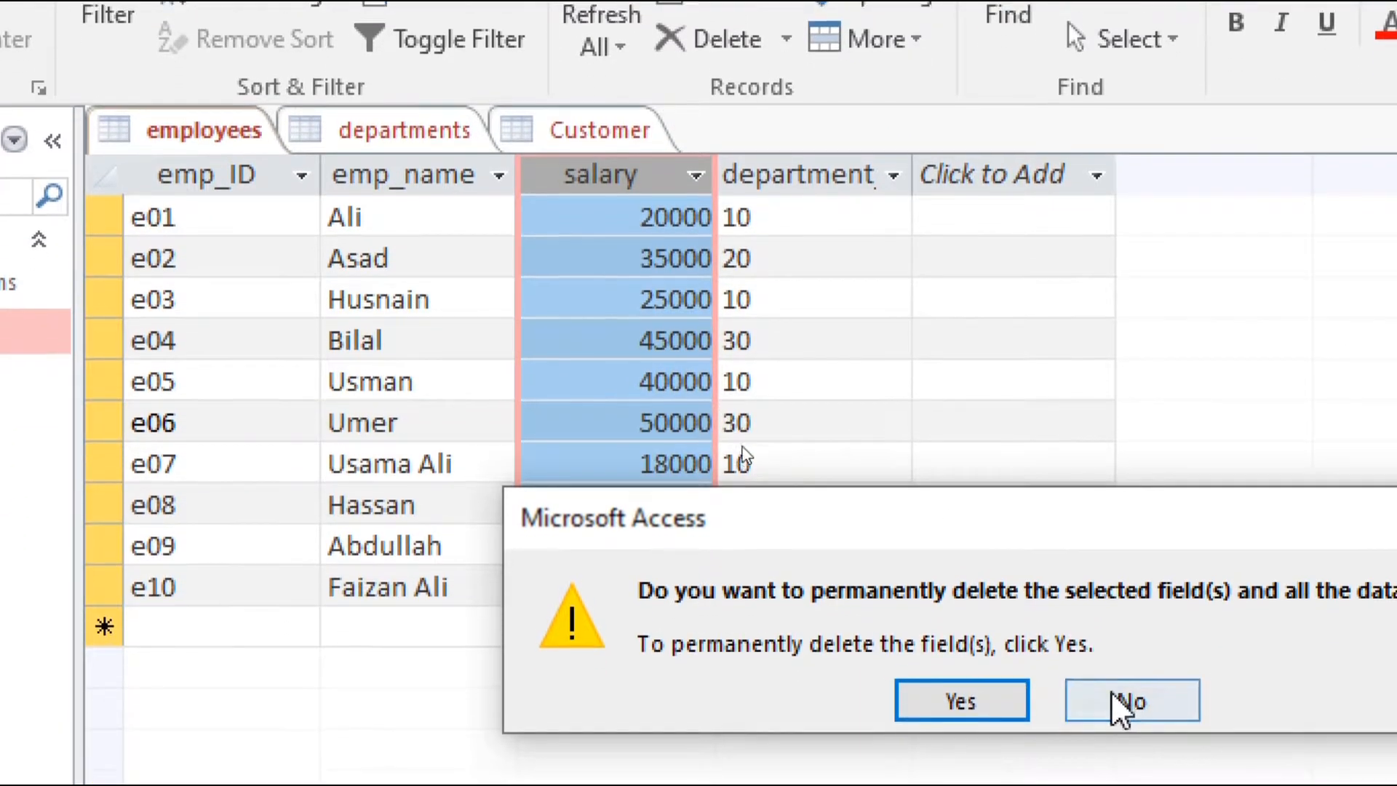
left_click(1137, 716)
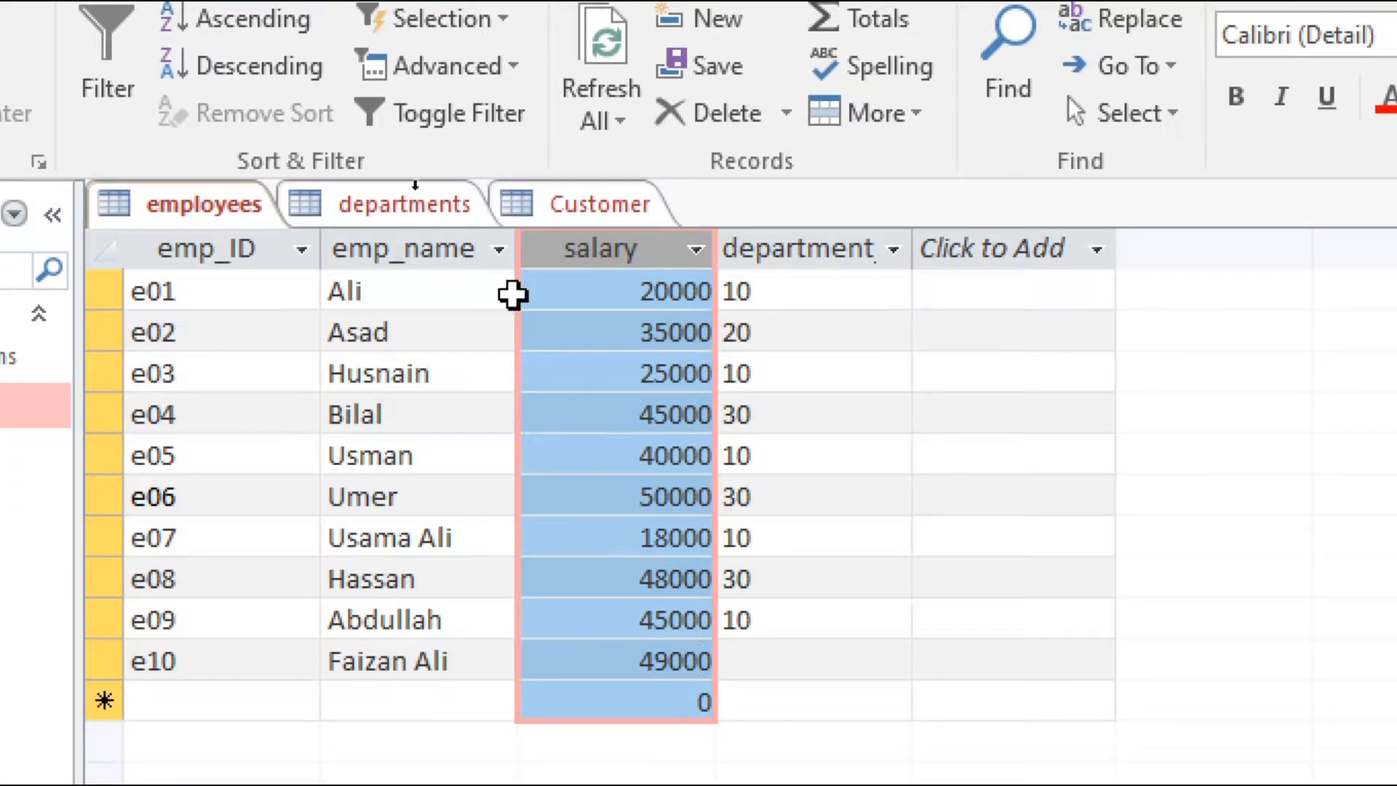
Examine the related employee records under departments 10 and 20 in the departments table, leaving department 20 expanded.
left_click(418, 216)
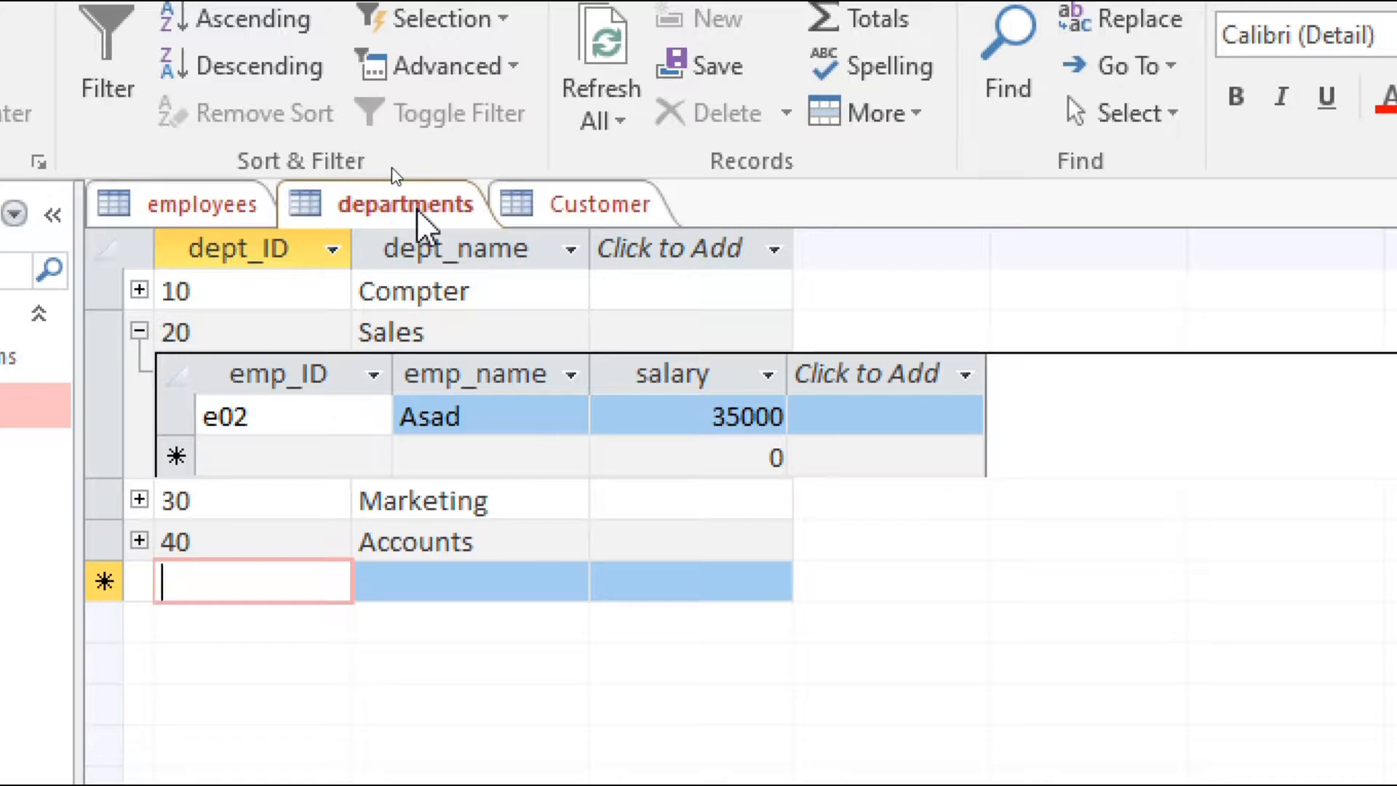
left_click(140, 331)
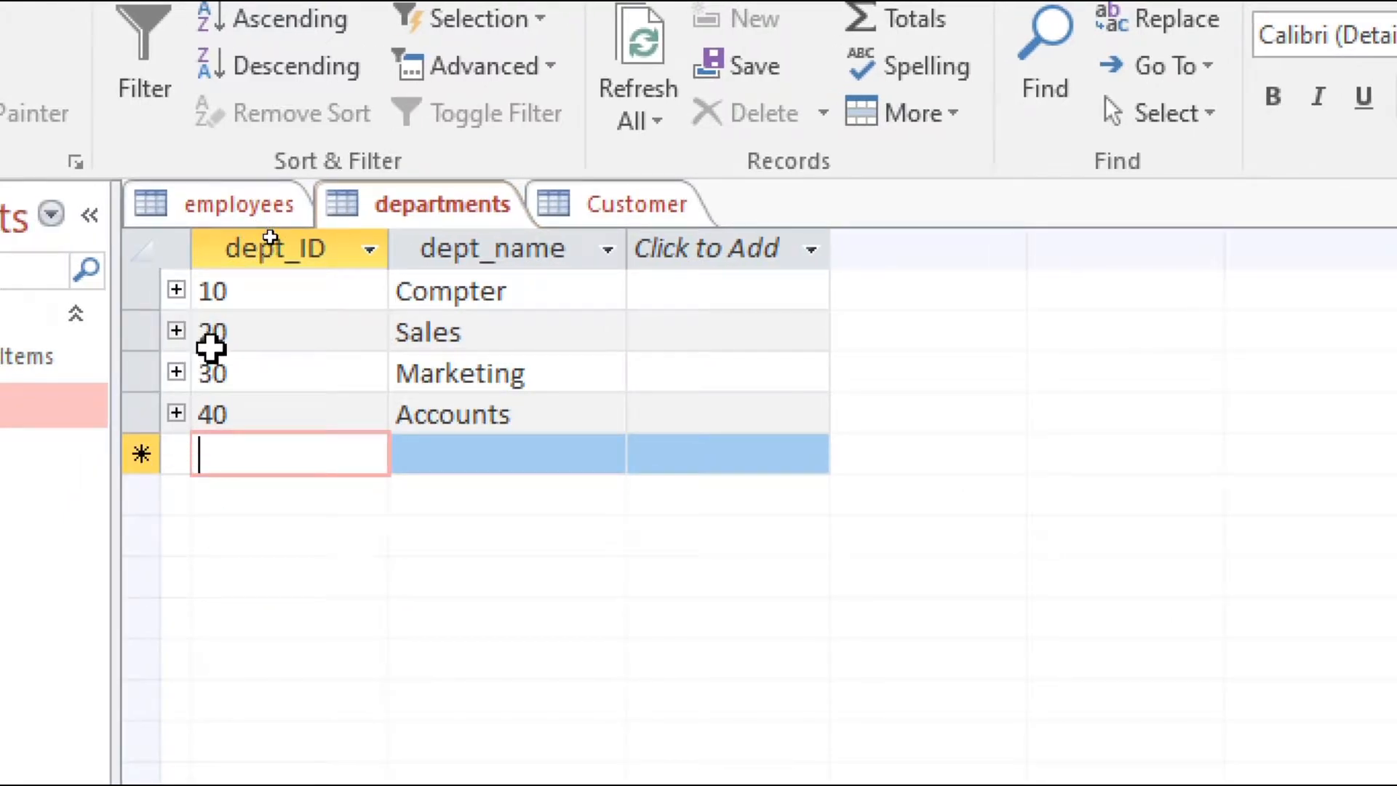
left_click(177, 290)
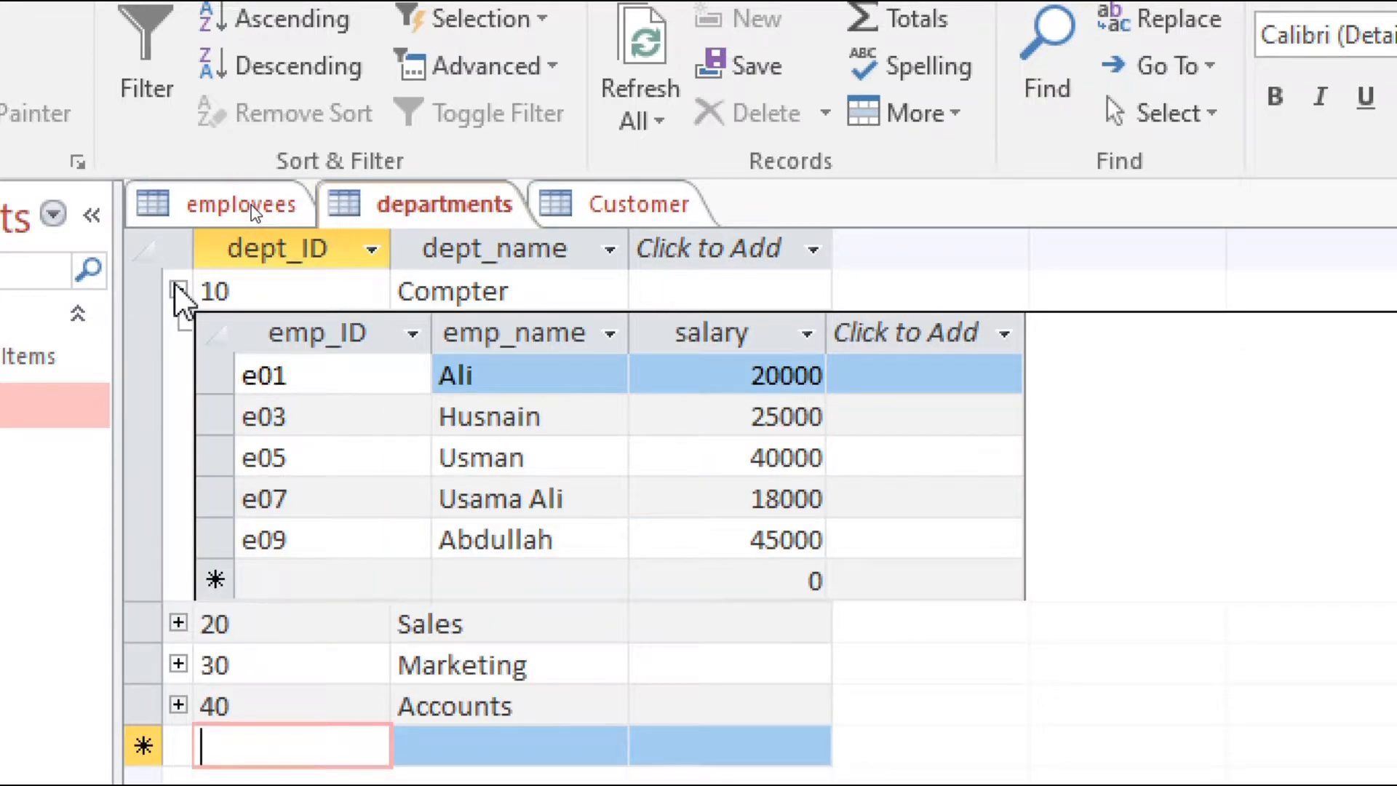
left_click(178, 290)
left_click(179, 332)
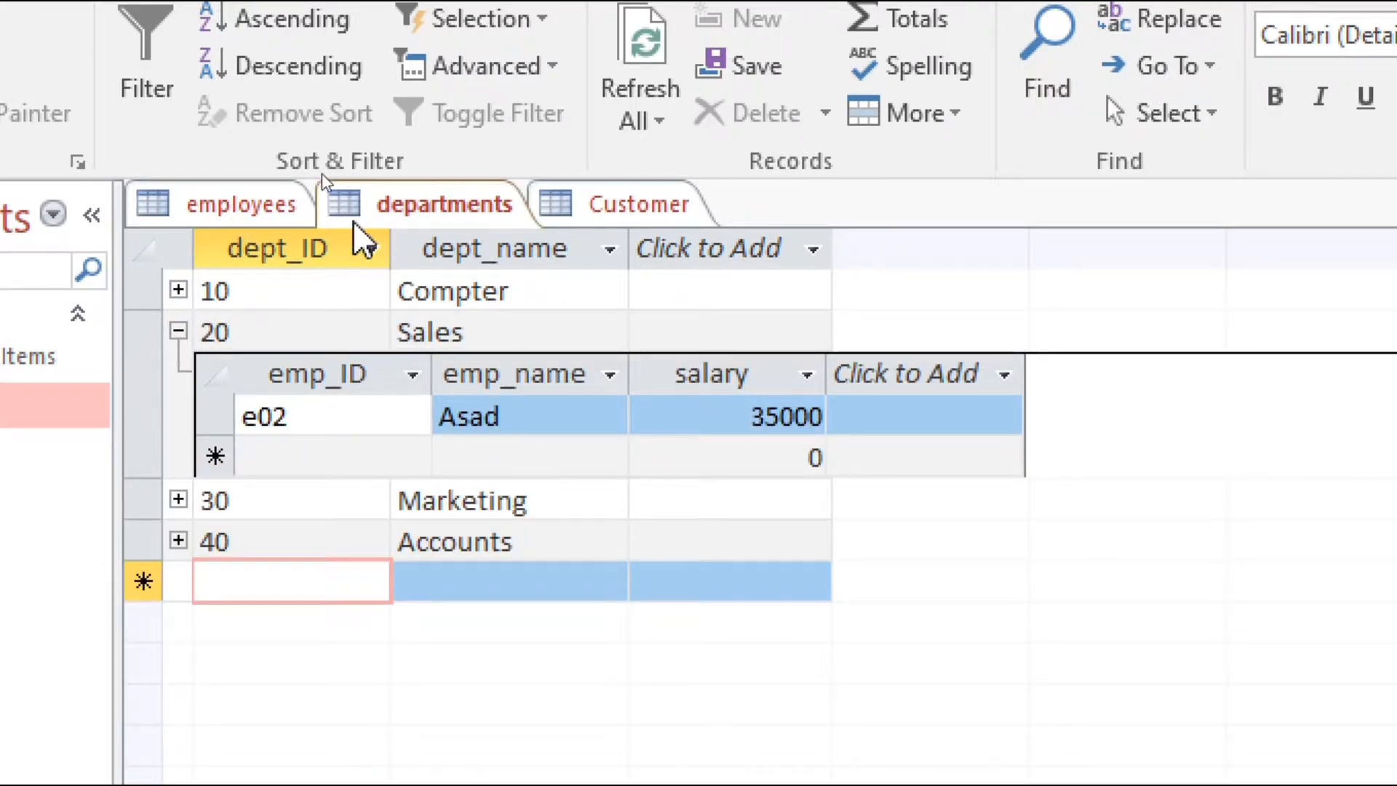
Set the department of record e10 in the employees table to 20 and commit the record.
left_click(270, 208)
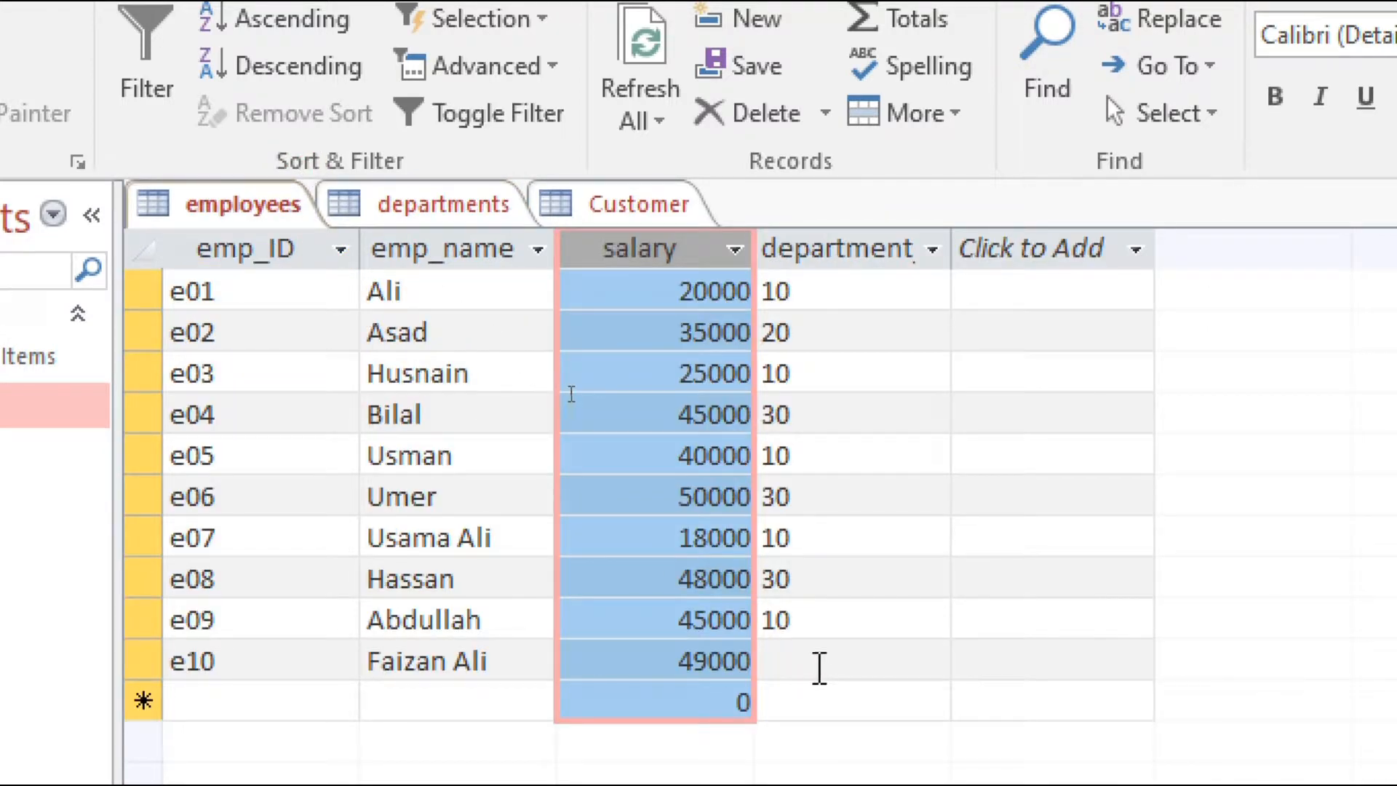
left_click(817, 662)
type("20")
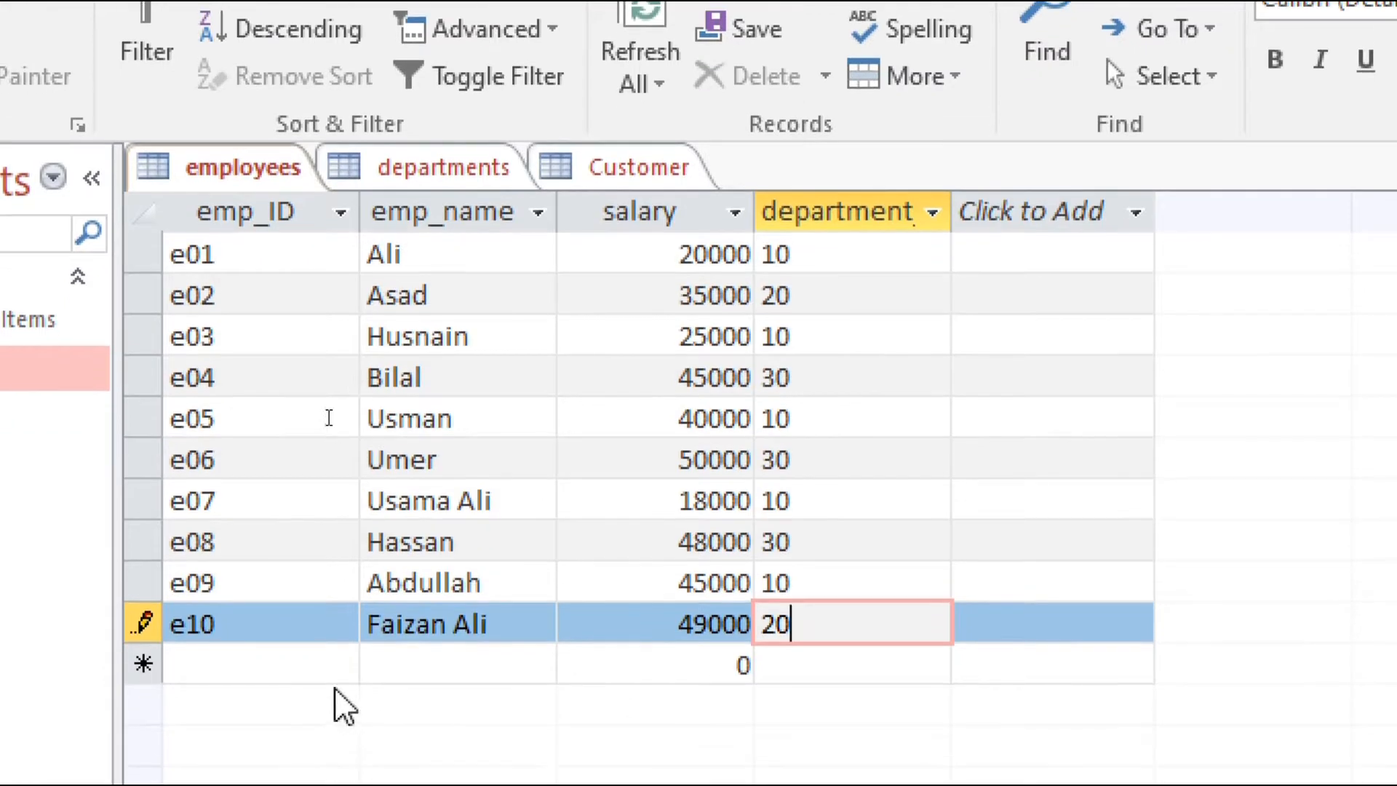
left_click(324, 698)
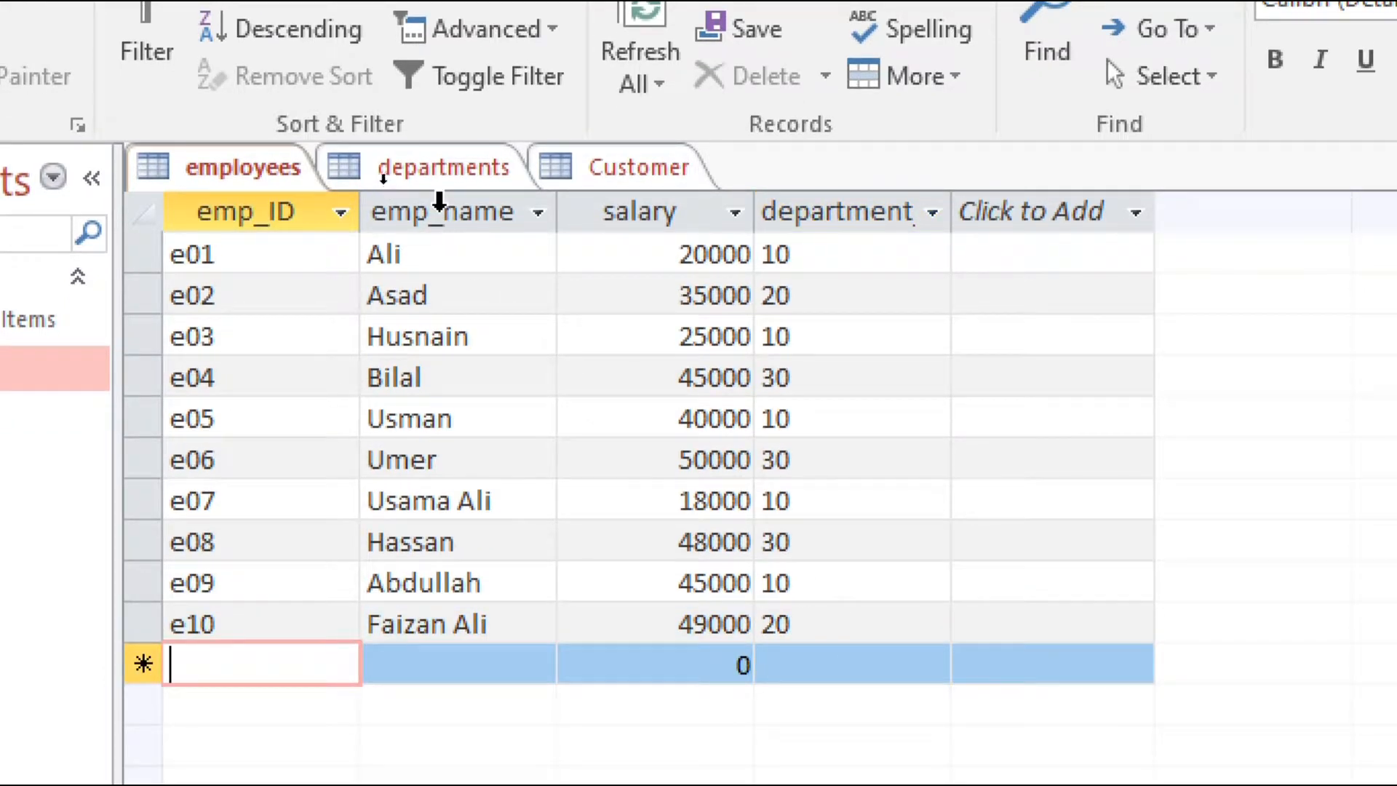
Compare the departments and employees tables, and refresh the departments table to update the employees listed under Sales.
left_click(439, 168)
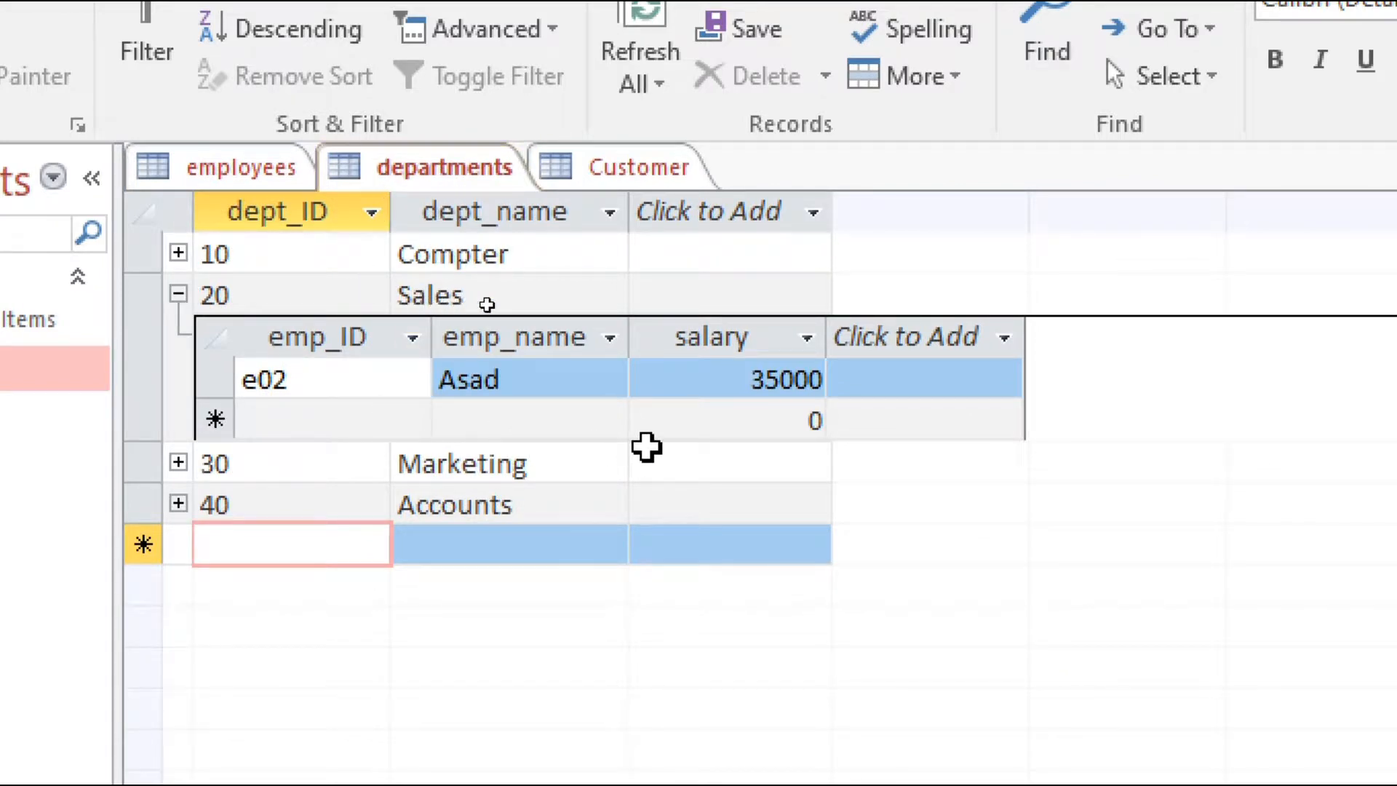
left_click(286, 175)
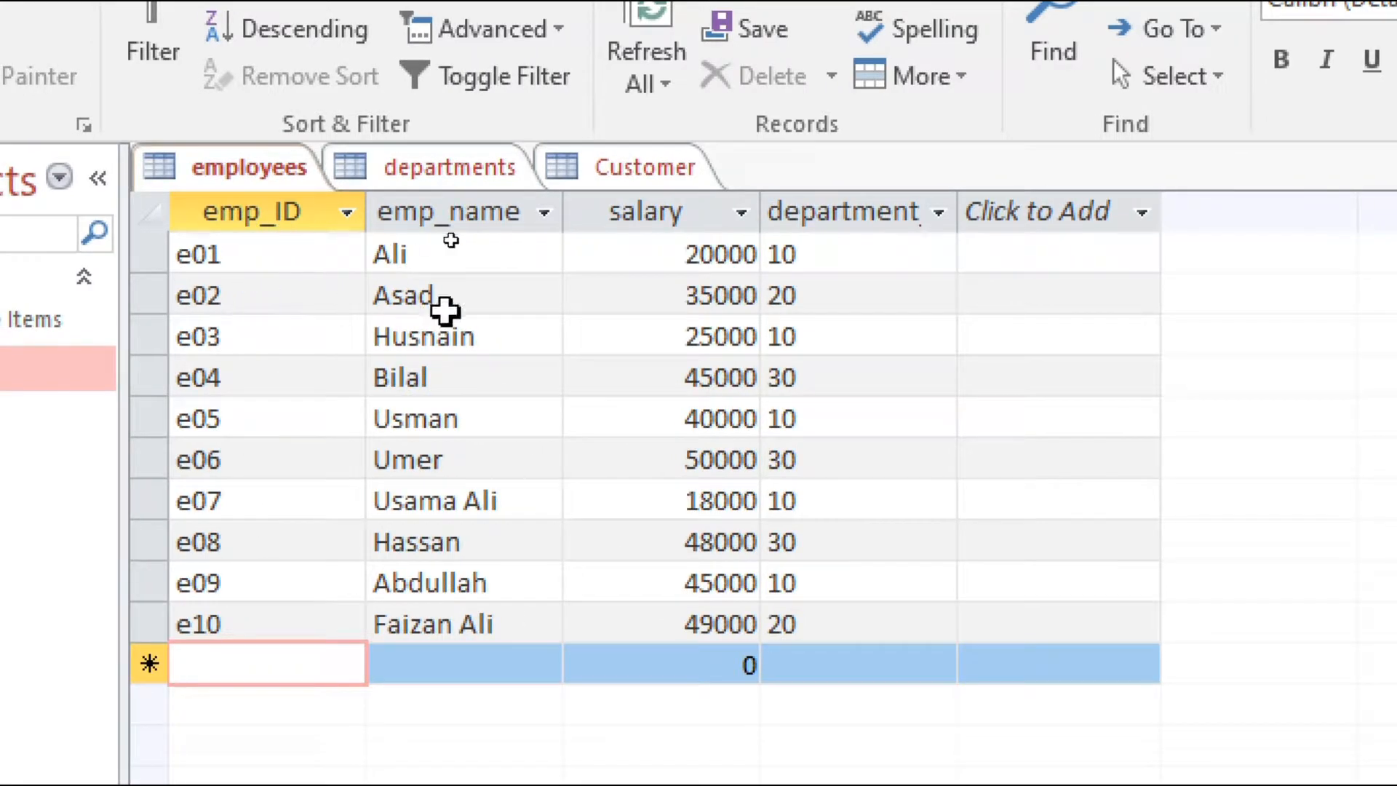
left_click(461, 176)
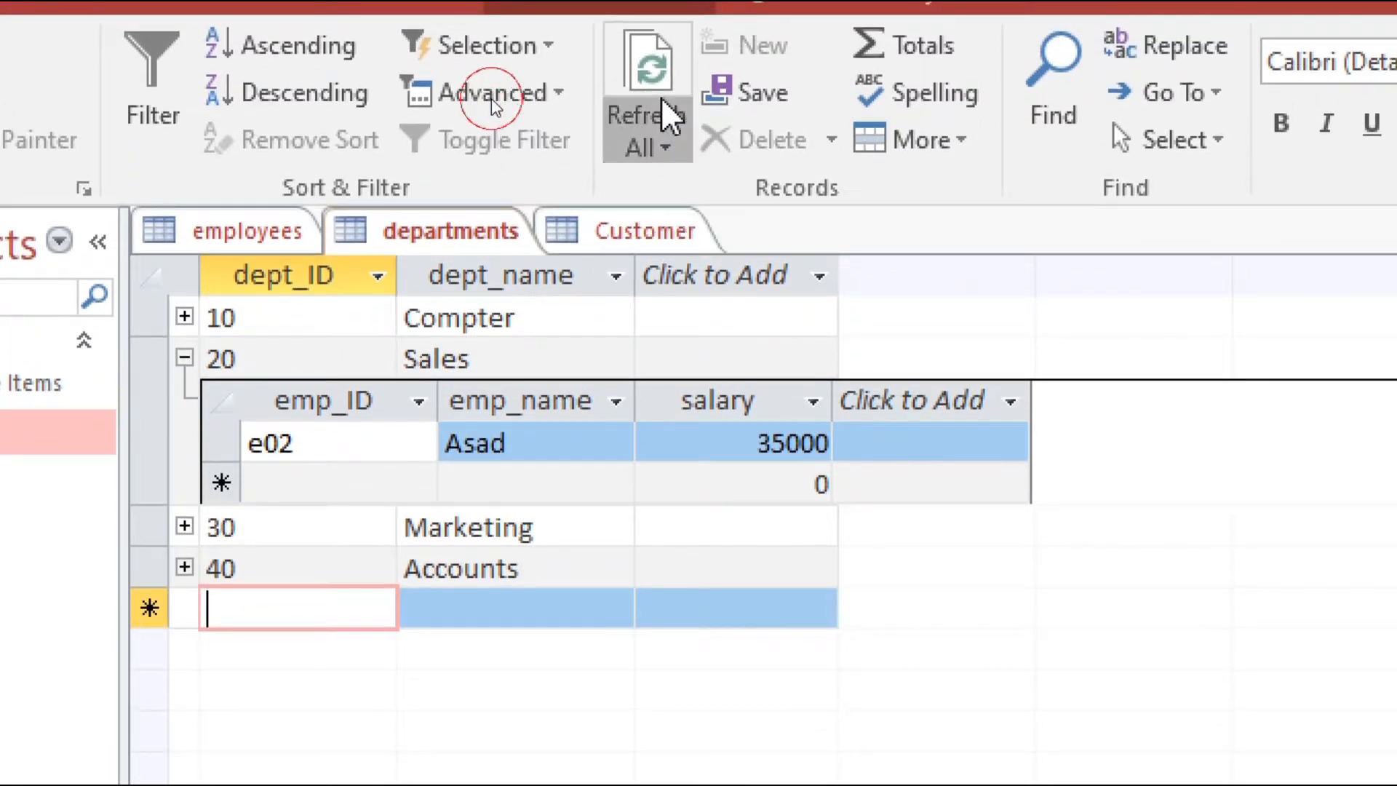
left_click(665, 93)
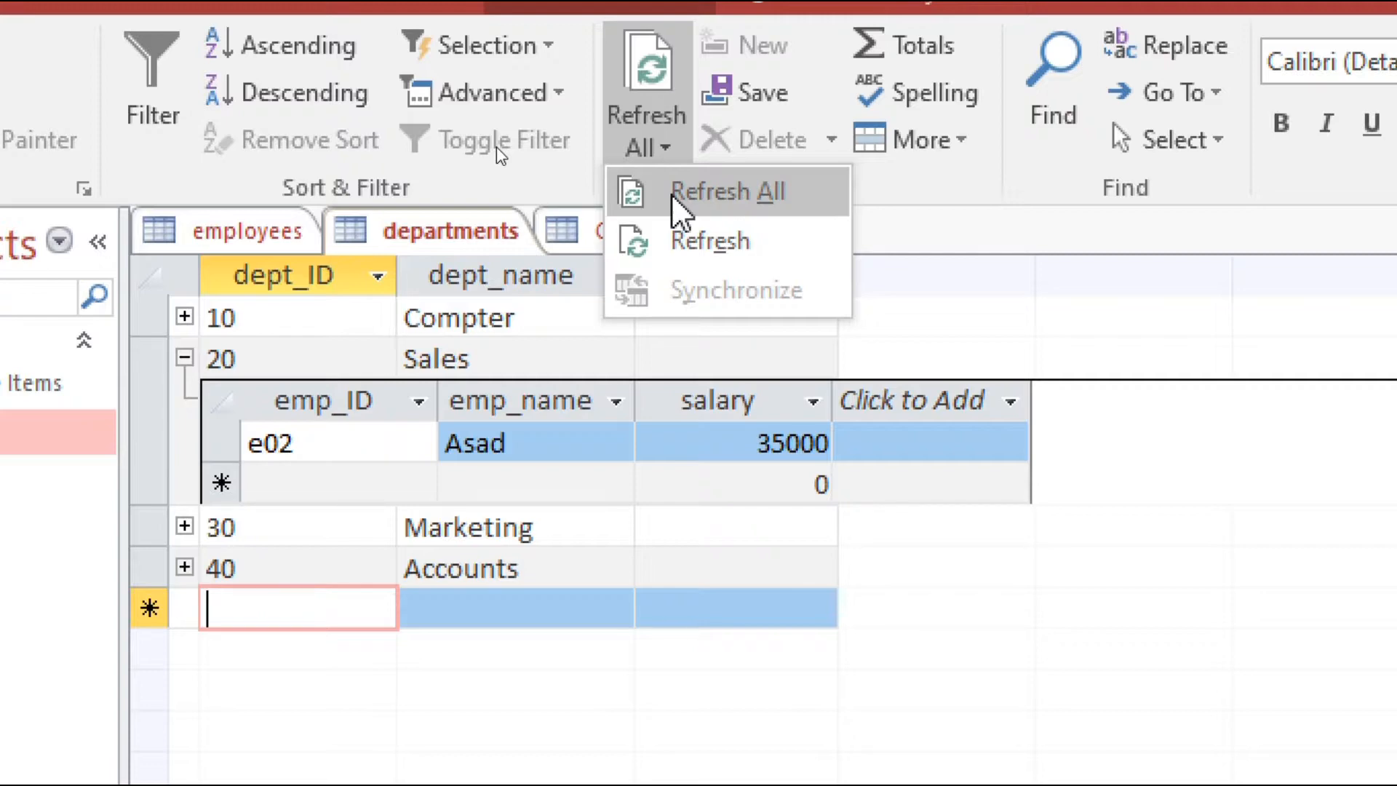
left_click(672, 242)
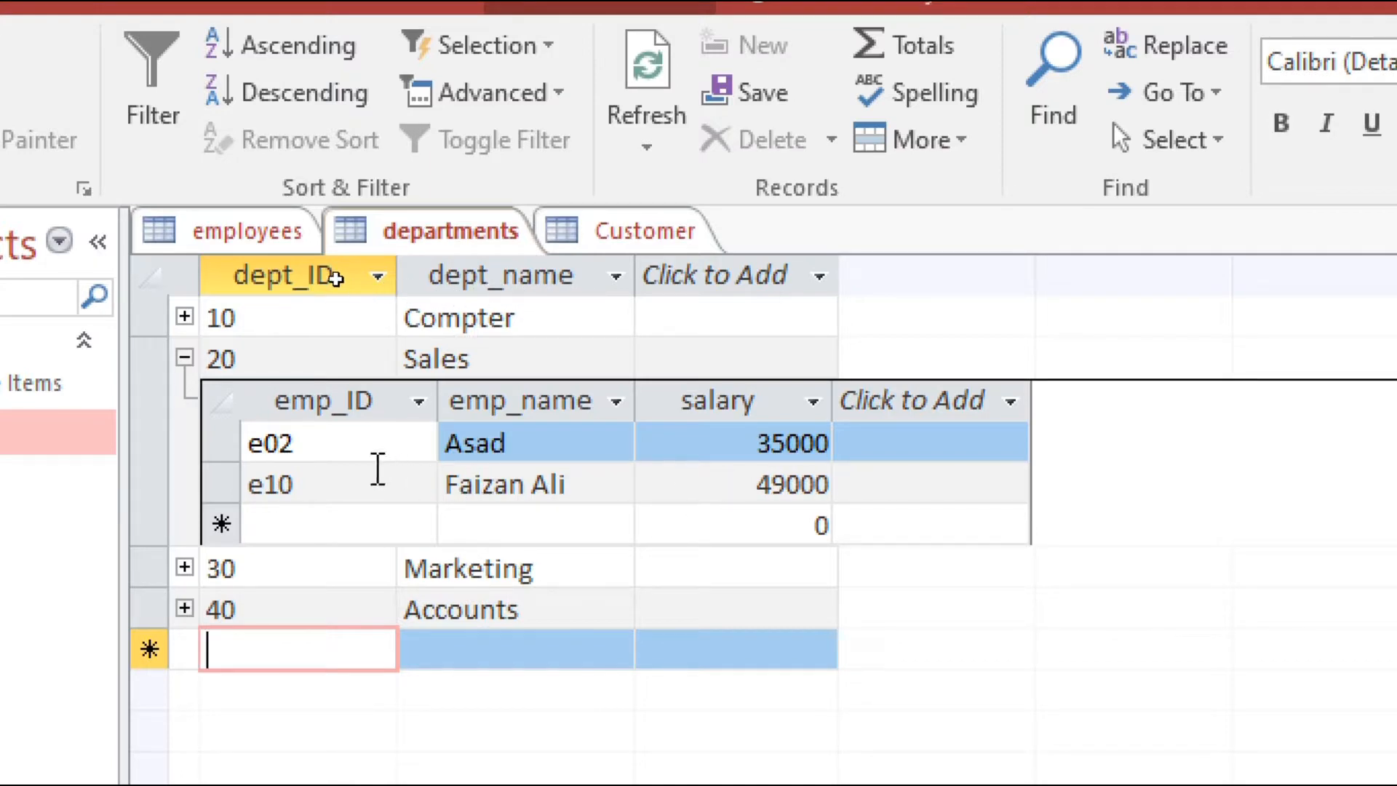
Check record e10's department in the employees table and run Refresh All on the departments table.
left_click(274, 230)
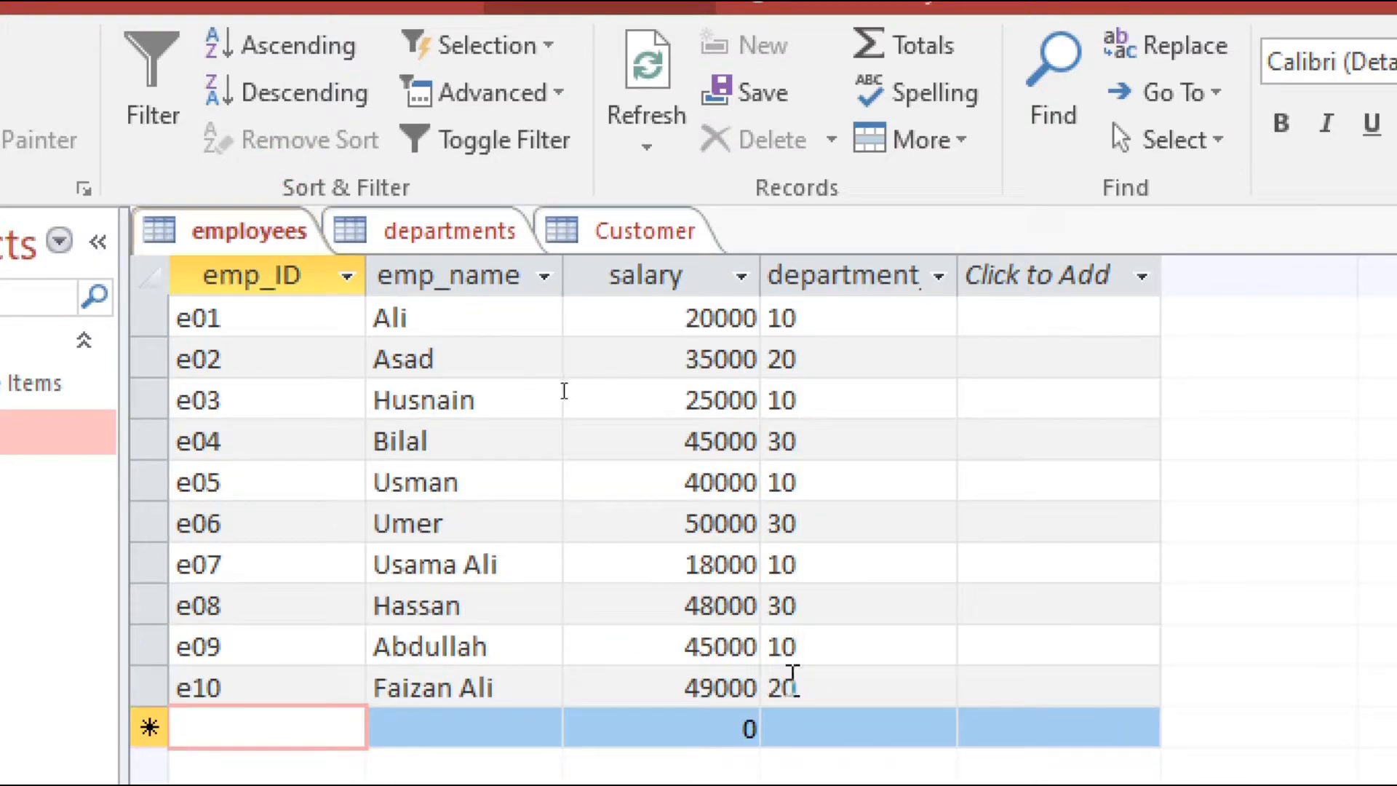
left_click(421, 240)
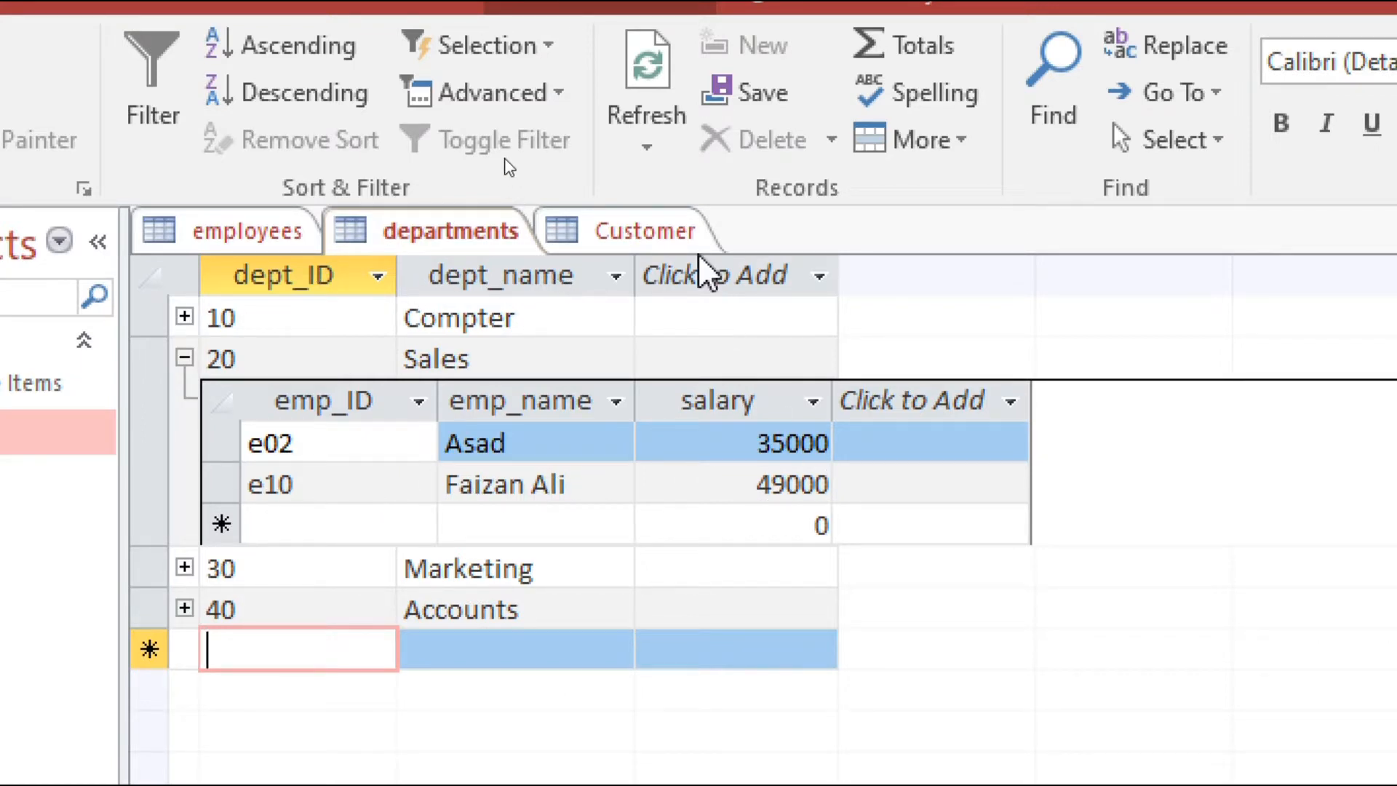
left_click(657, 146)
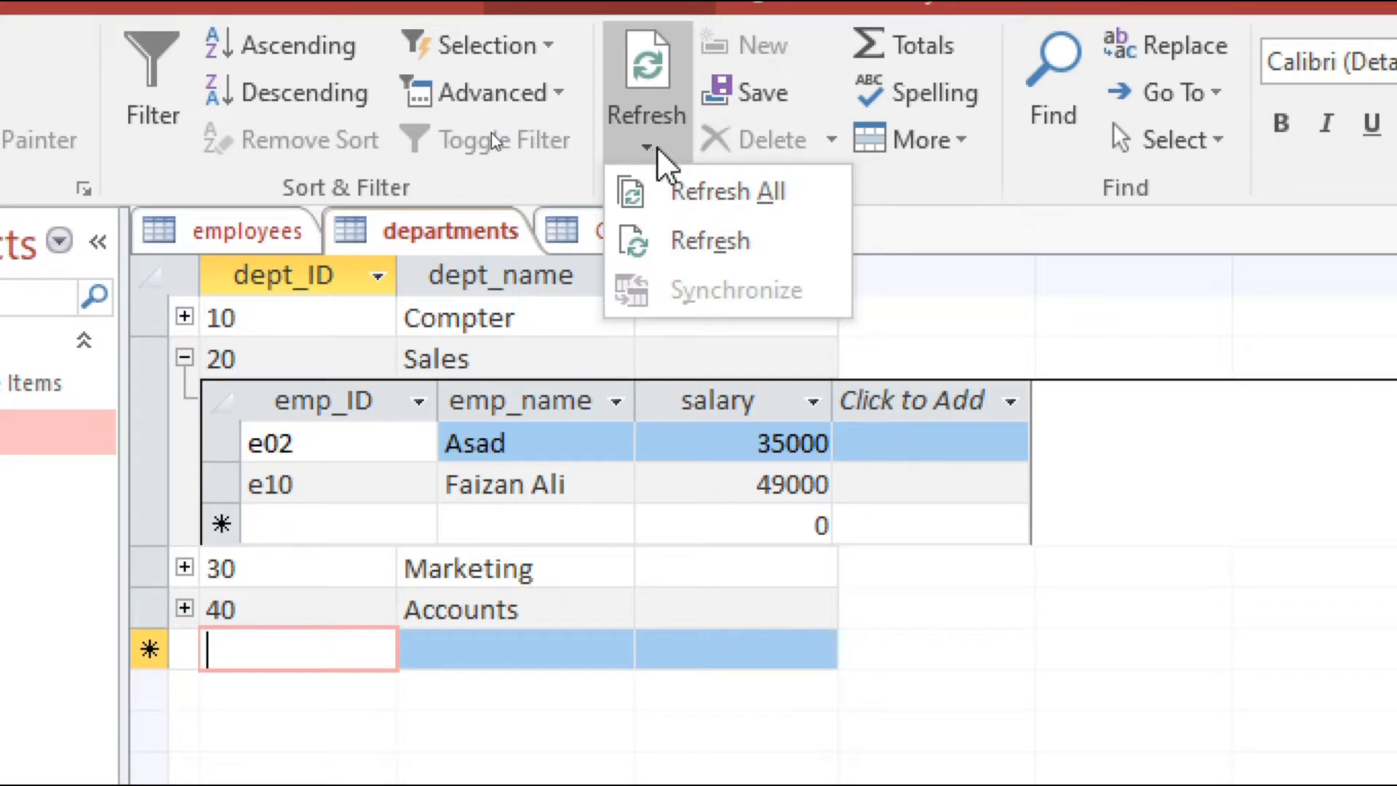
left_click(674, 193)
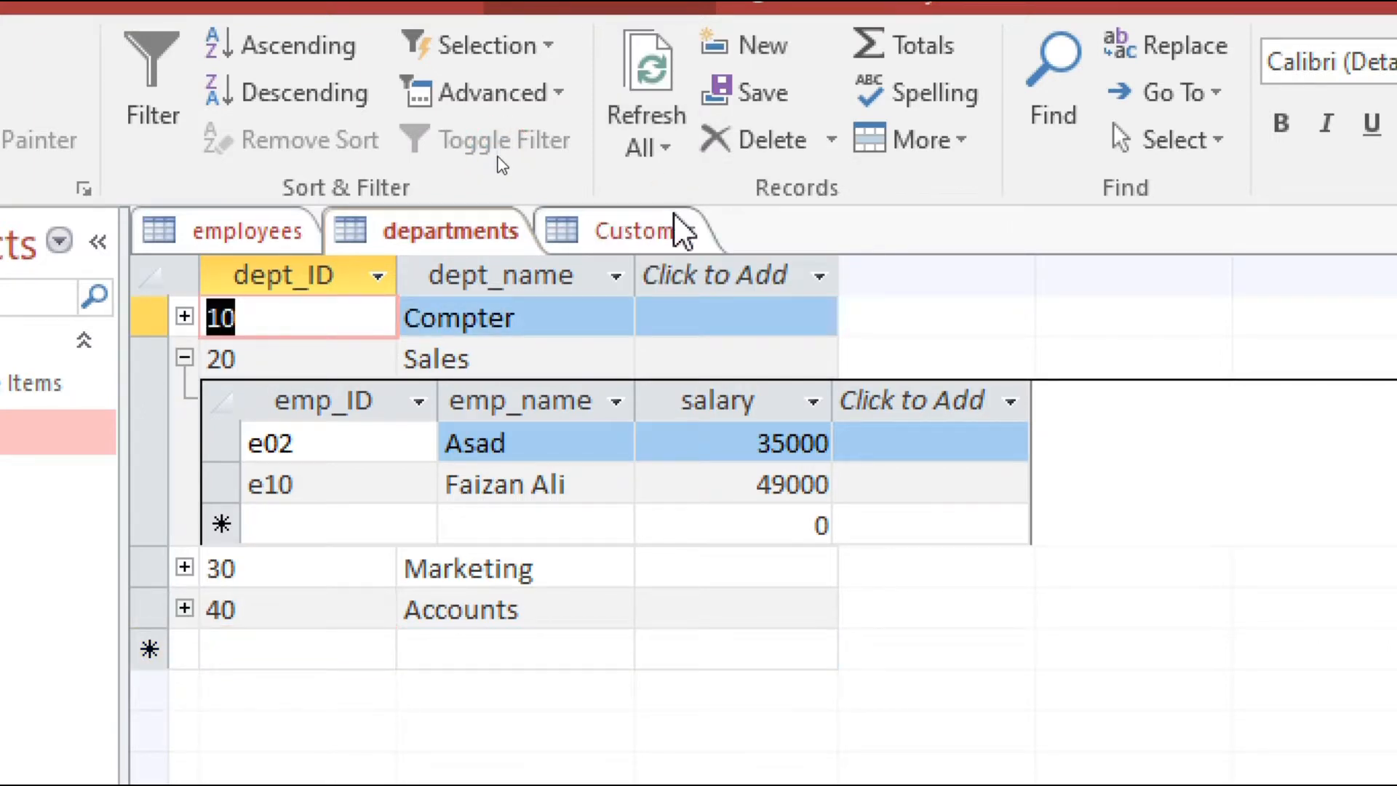
Clear and commit record e10's department in the employees table, and run Refresh All on the departments table.
left_click(259, 239)
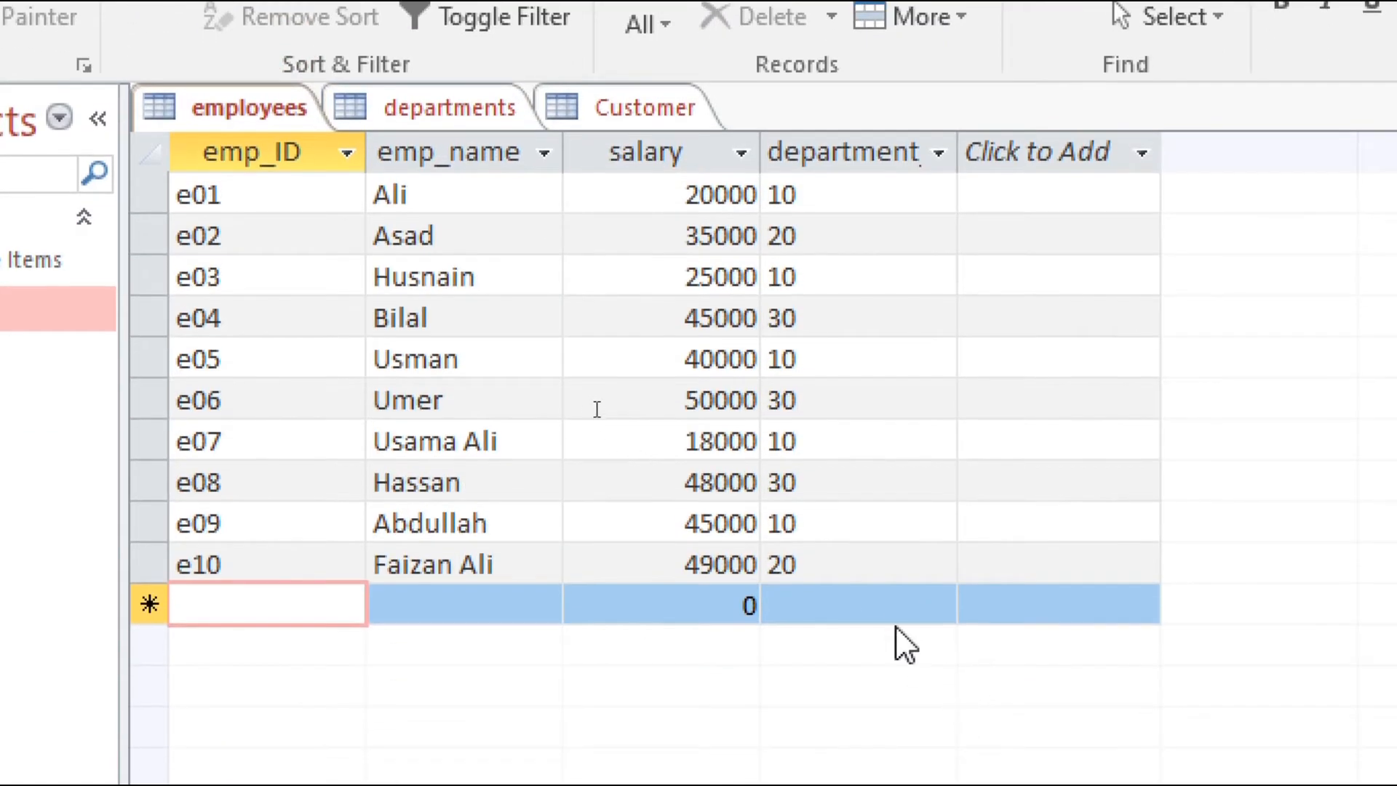
left_click(856, 568)
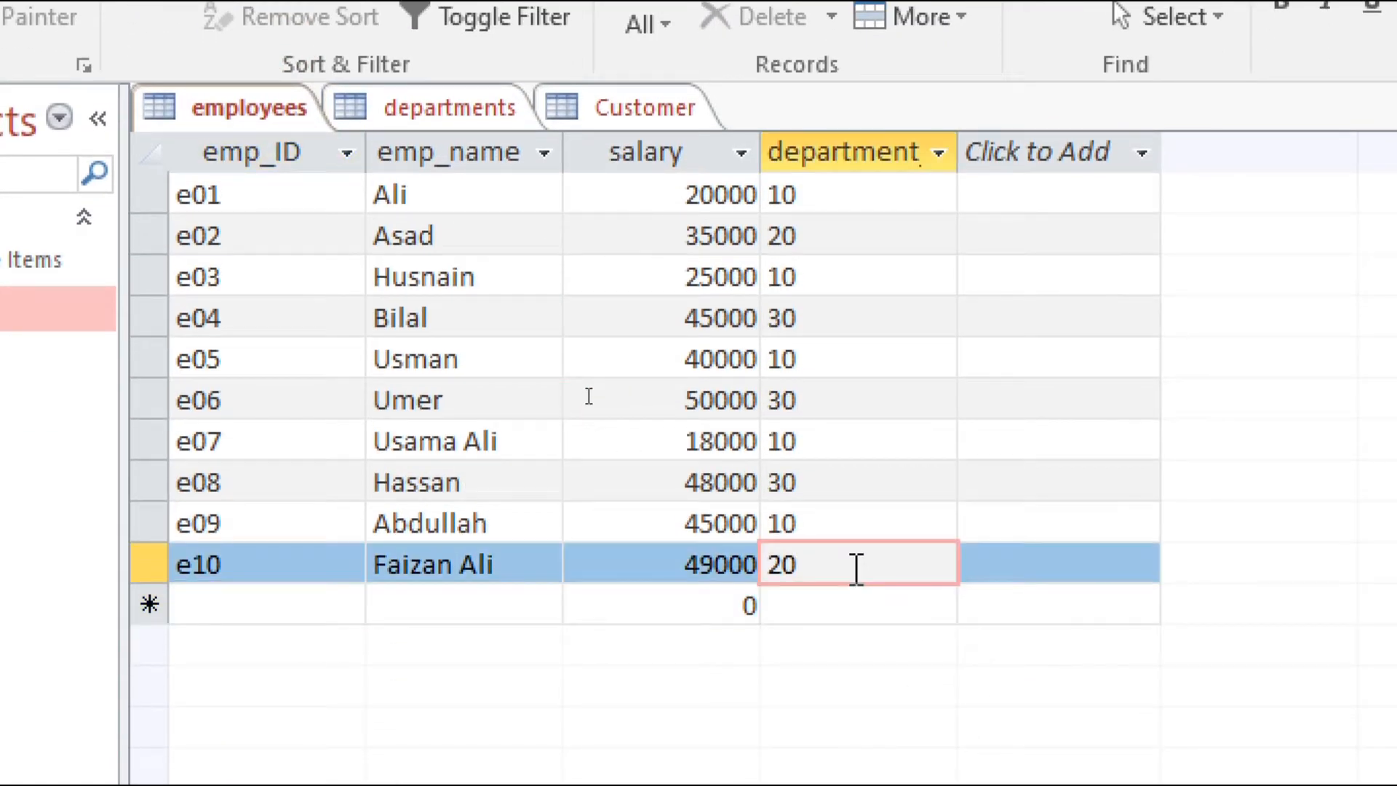
key("BackSpace")
key("BackSpace")
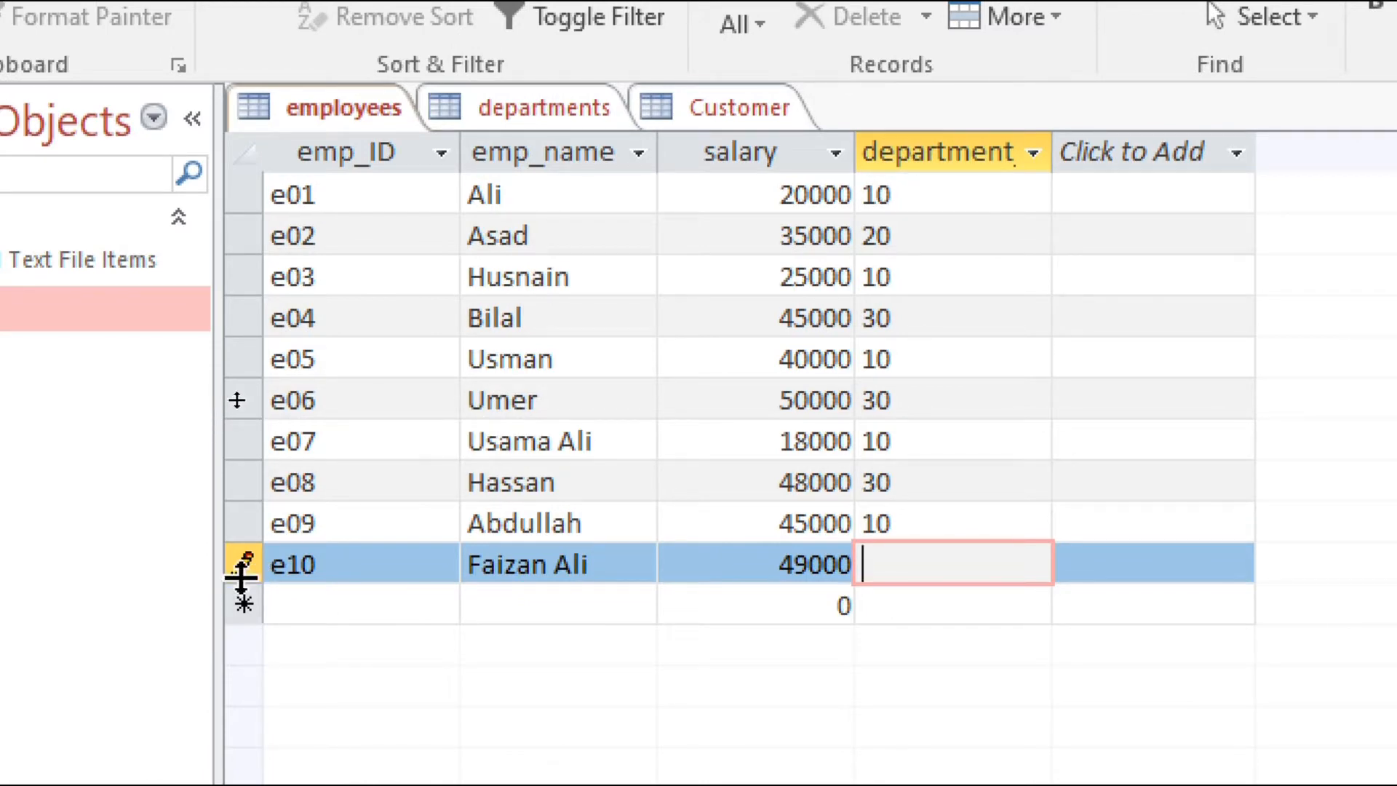
left_click(337, 606)
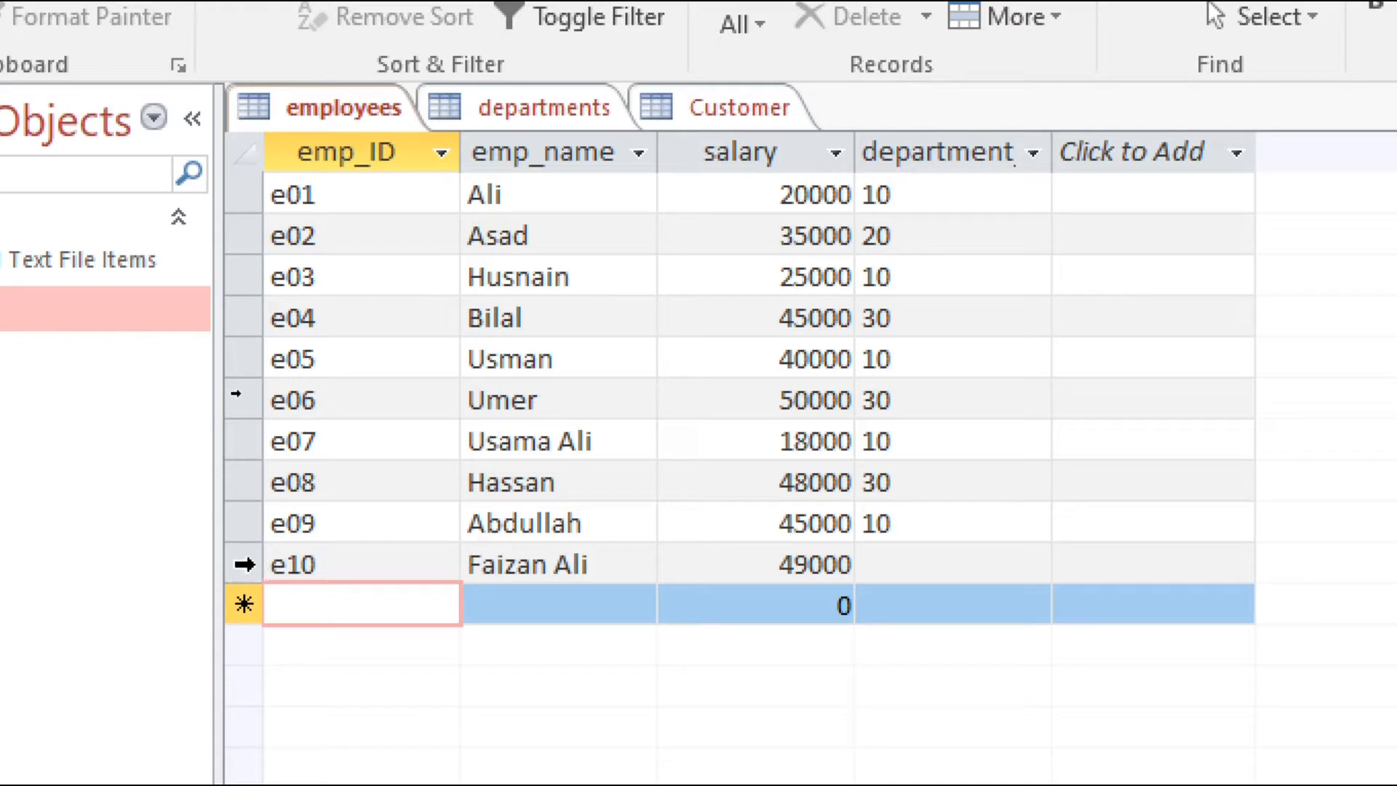
left_click(550, 110)
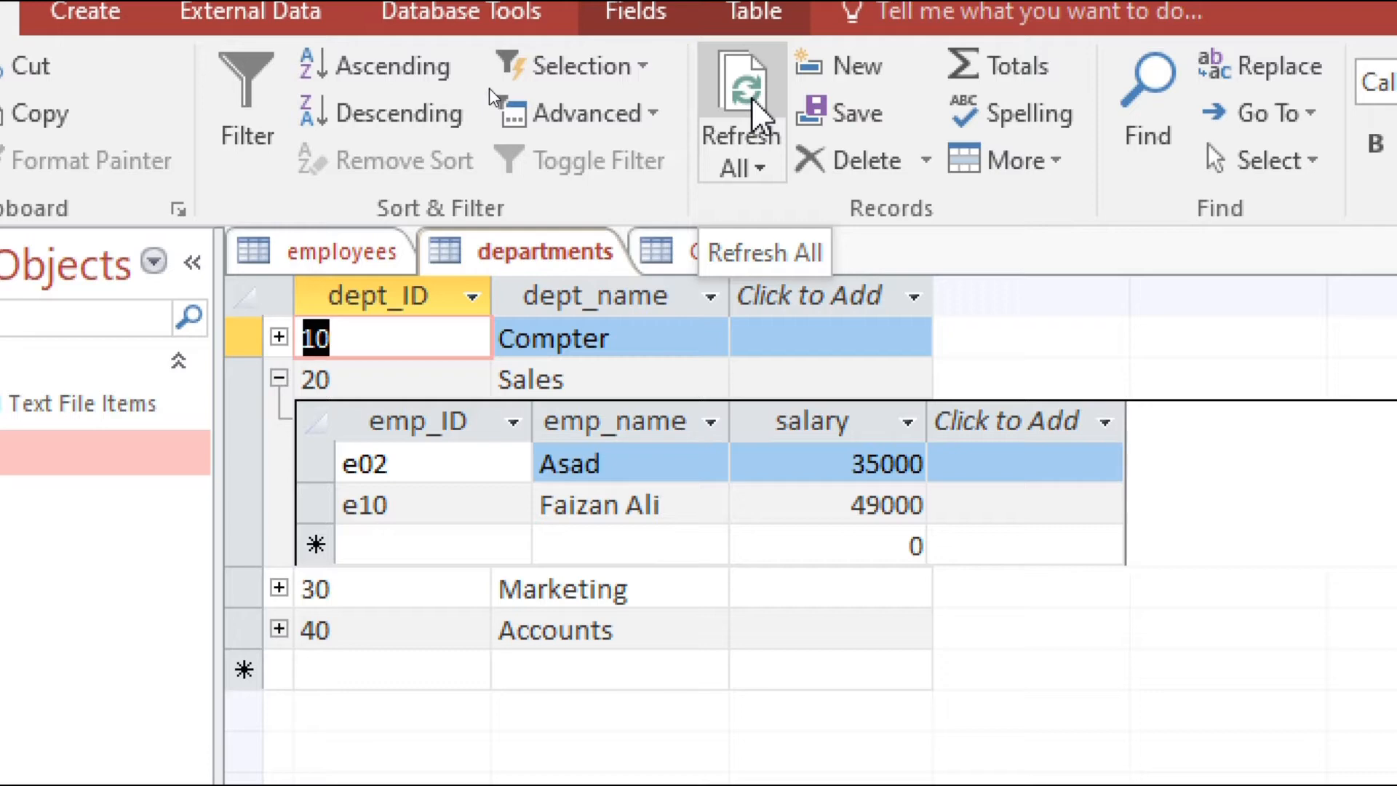
left_click(751, 97)
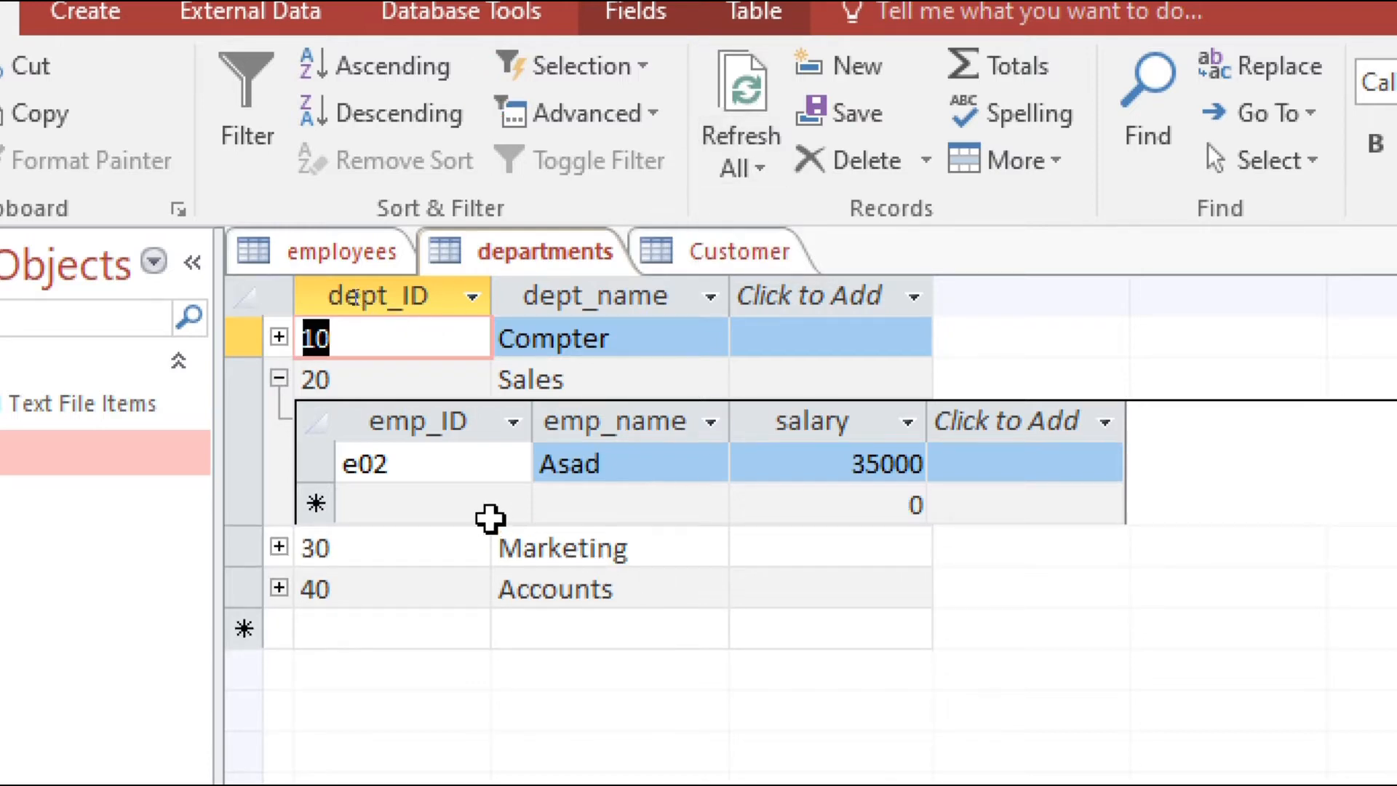
Enter 20 as record e10's department in the employees table, checking the departments table before committing the record.
left_click(338, 256)
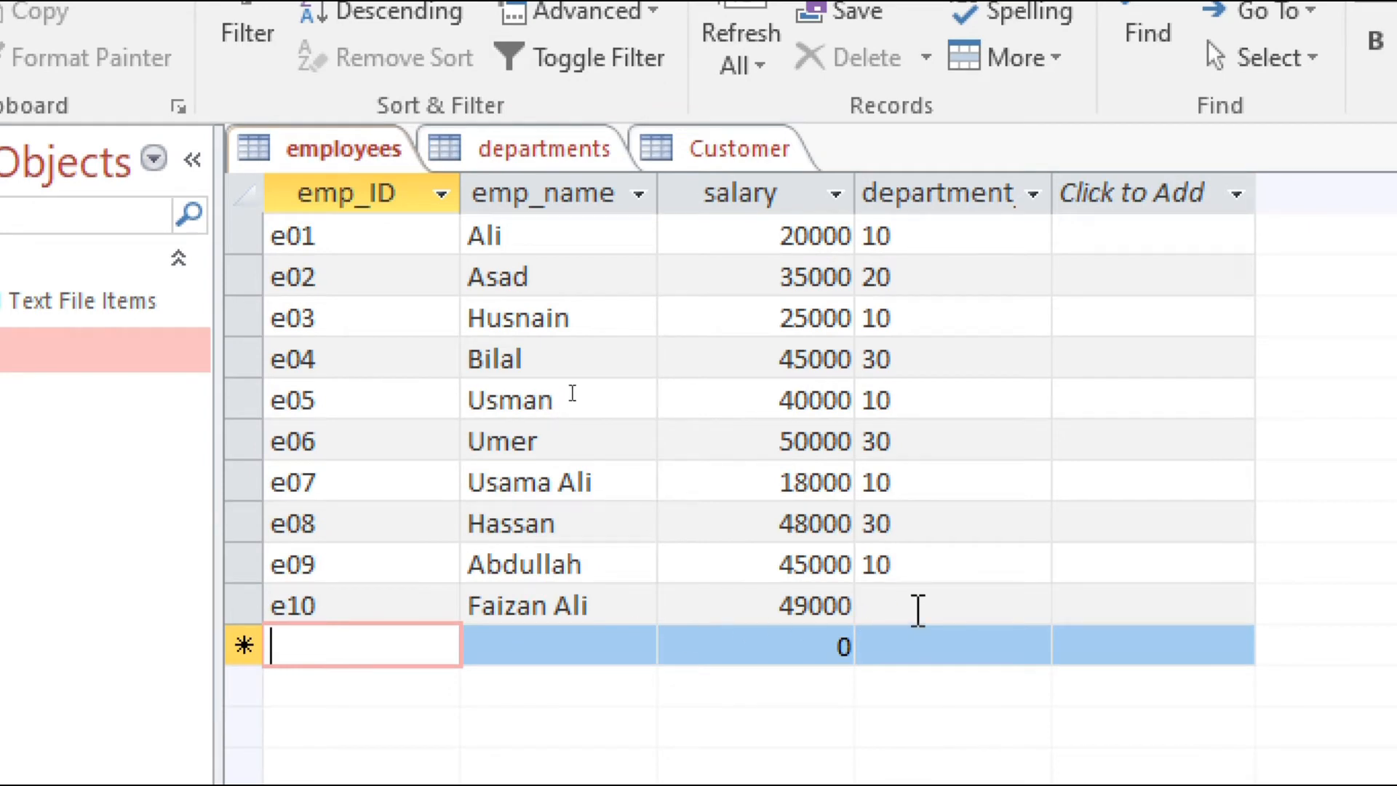
left_click(918, 607)
type("20")
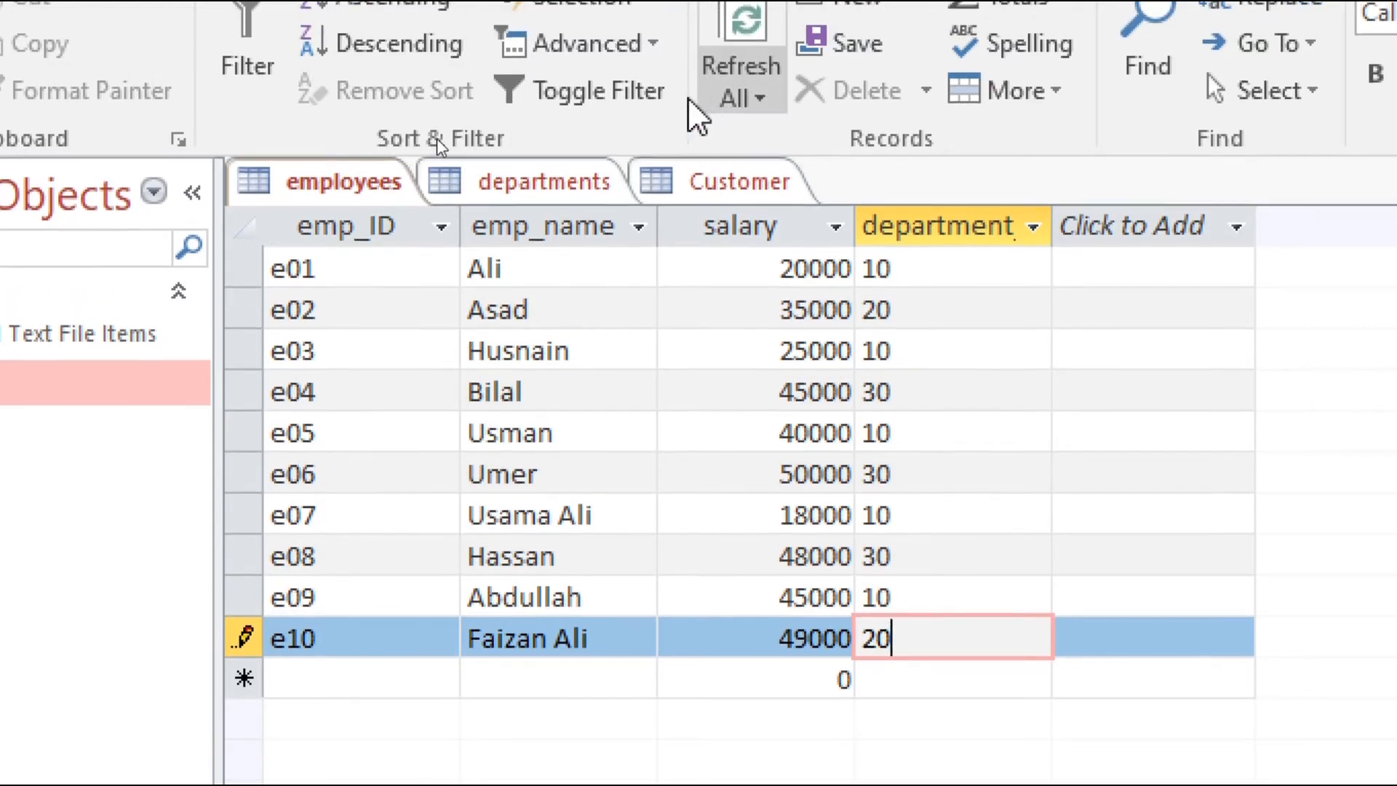
left_click(561, 189)
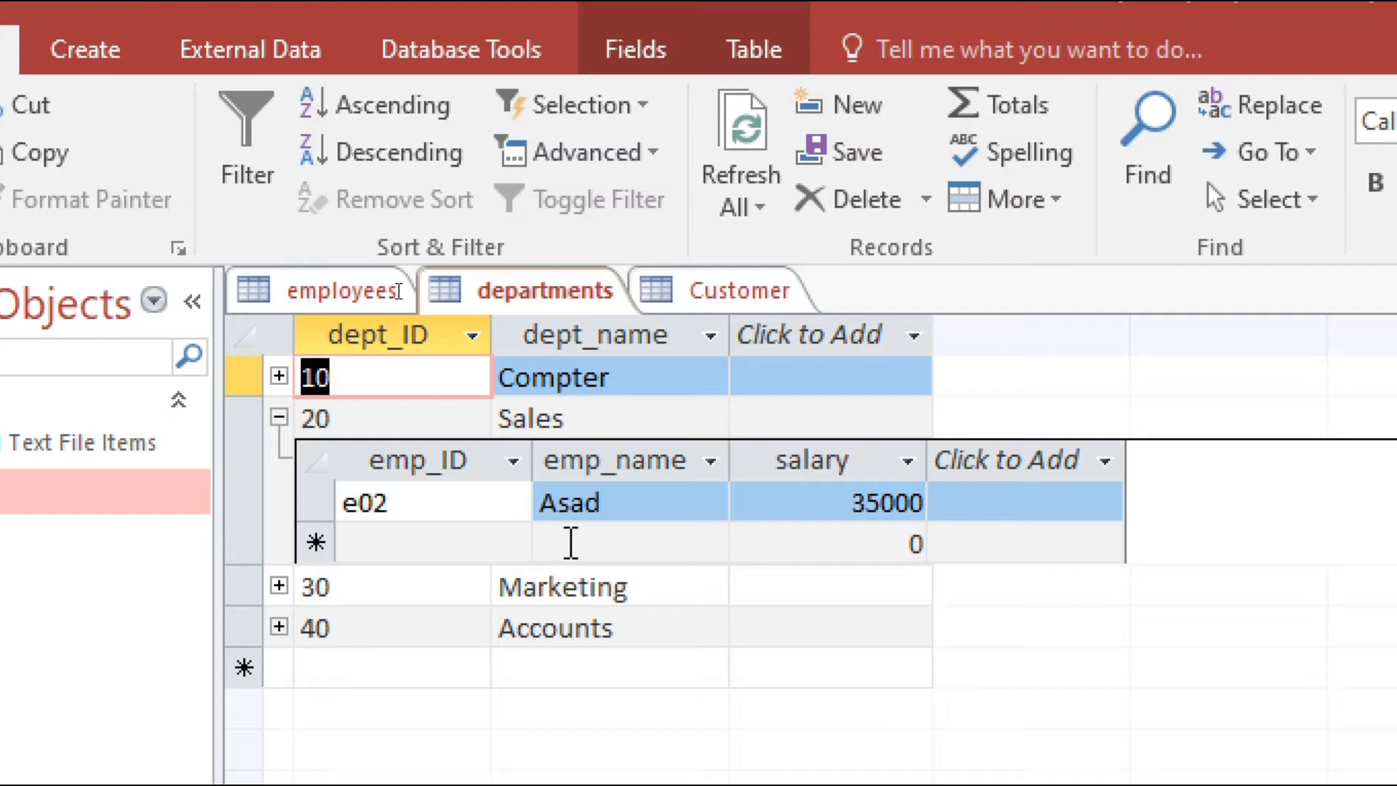
left_click(324, 293)
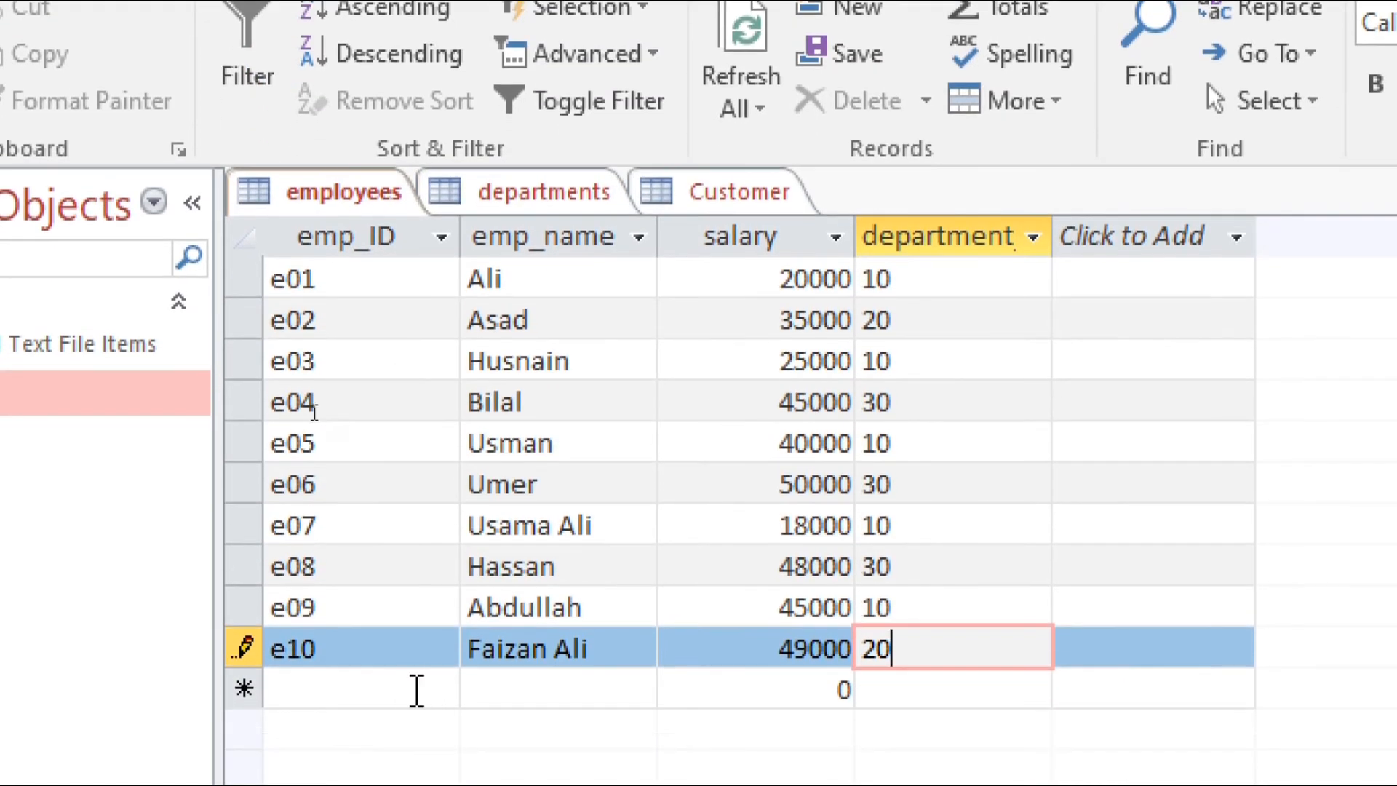
left_click(398, 680)
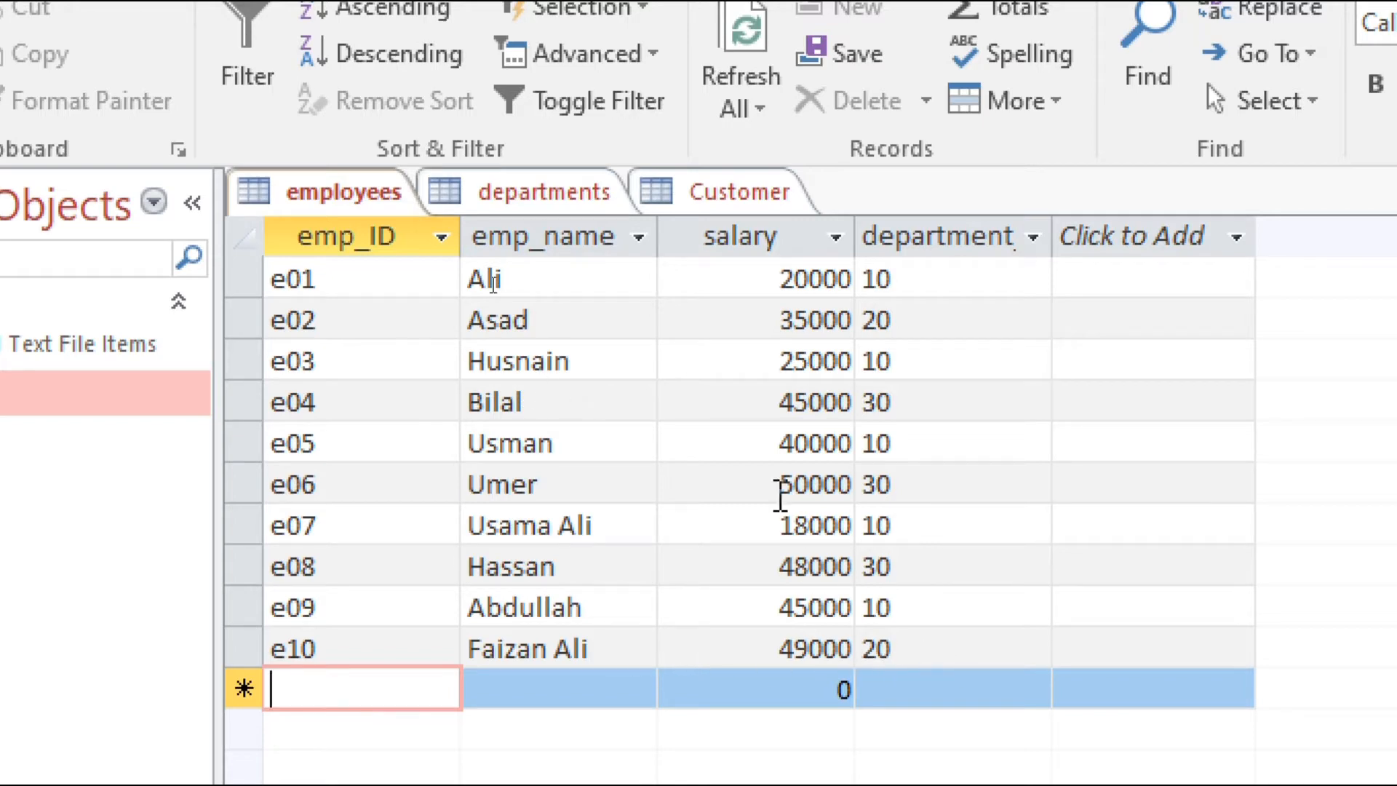
Refresh the departments table to update the Sales employees and return to the employees table.
left_click(543, 209)
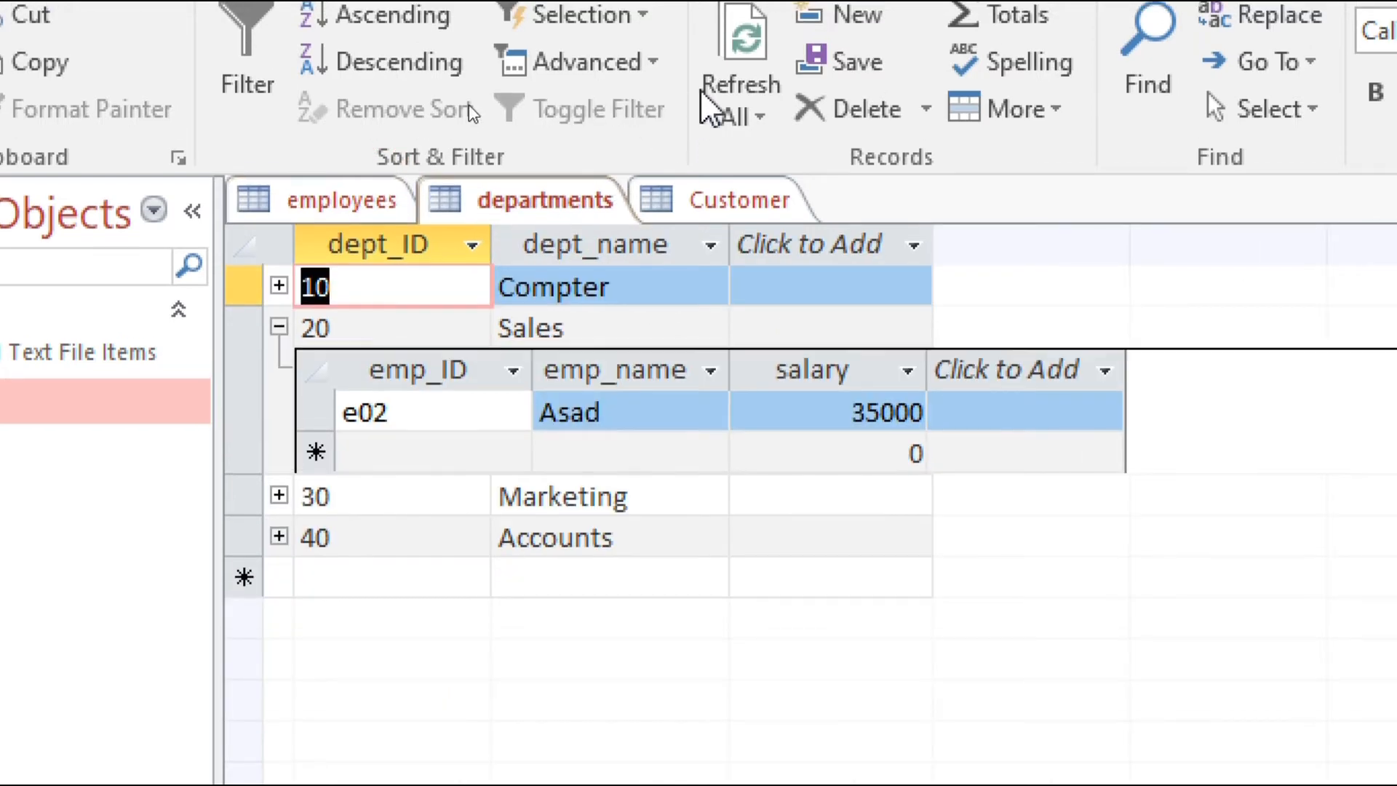
left_click(742, 73)
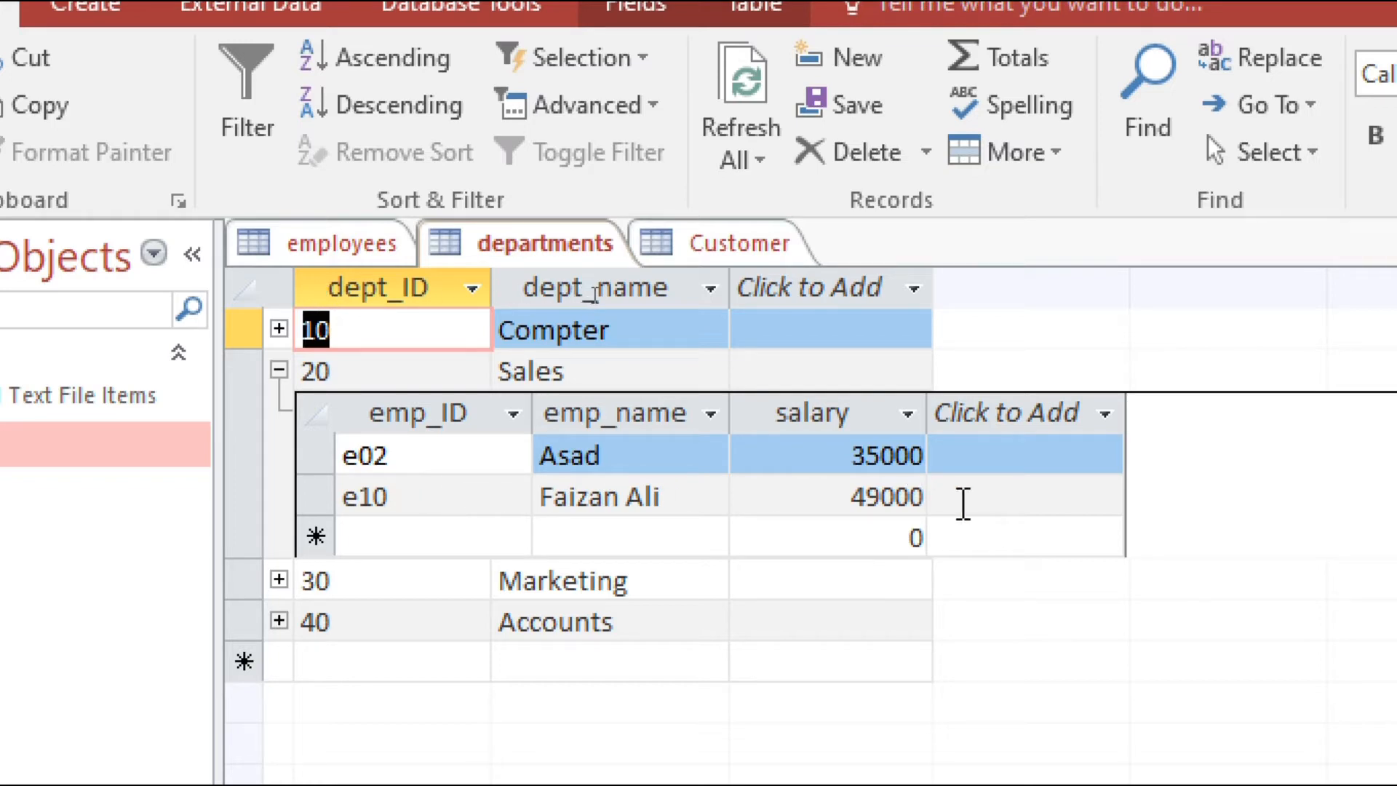
left_click(306, 247)
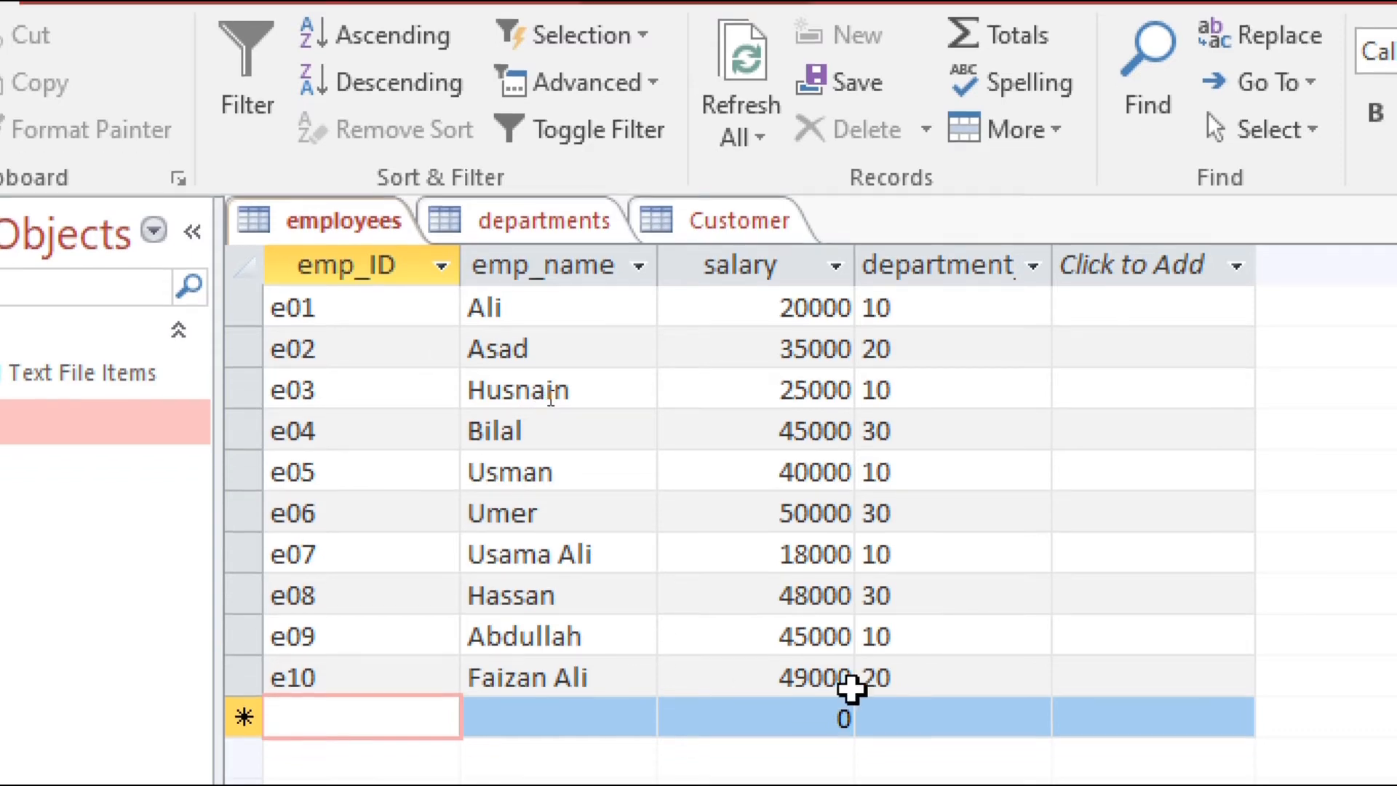